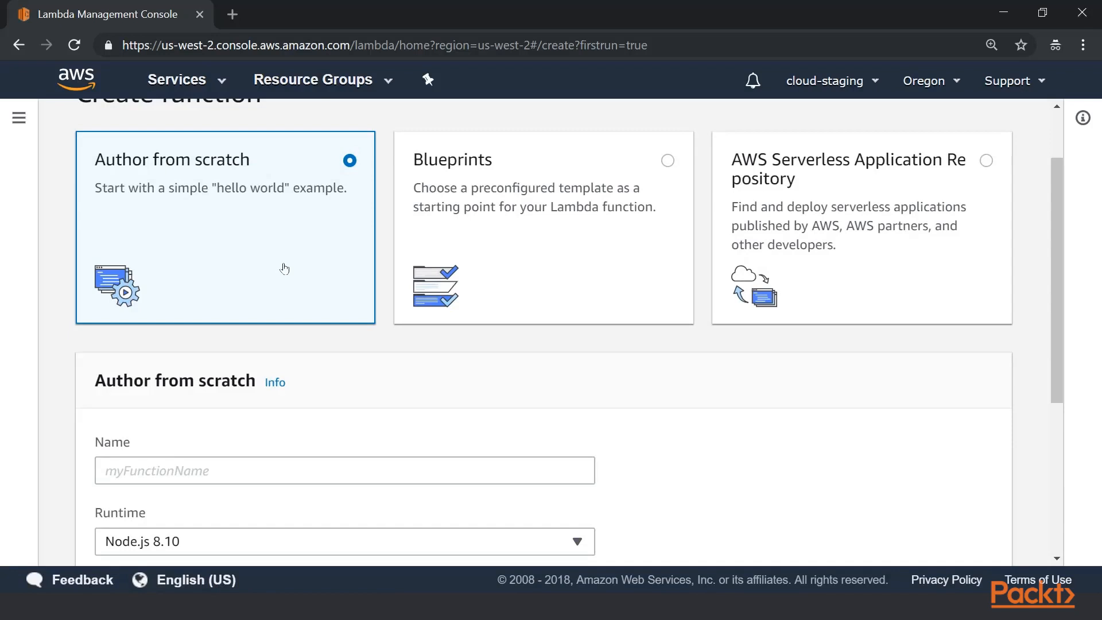
Step: Name the new from-scratch function demofunction and look through the available runtimes, keeping Node.js 8.10
scroll(675, 246, "down", 3)
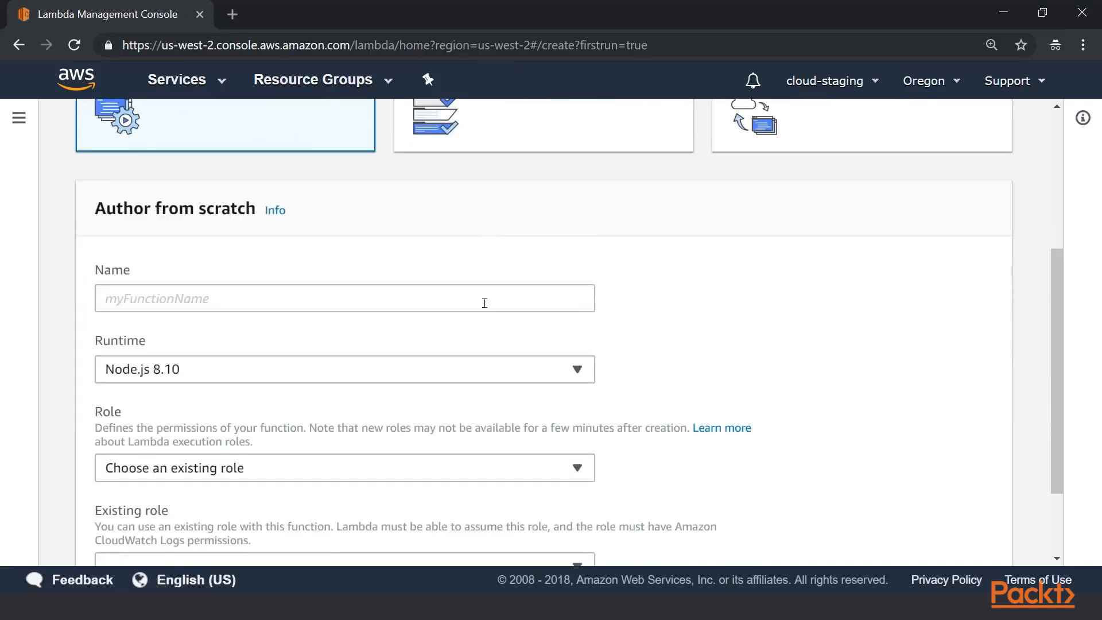
left_click(482, 299)
type("demofunction")
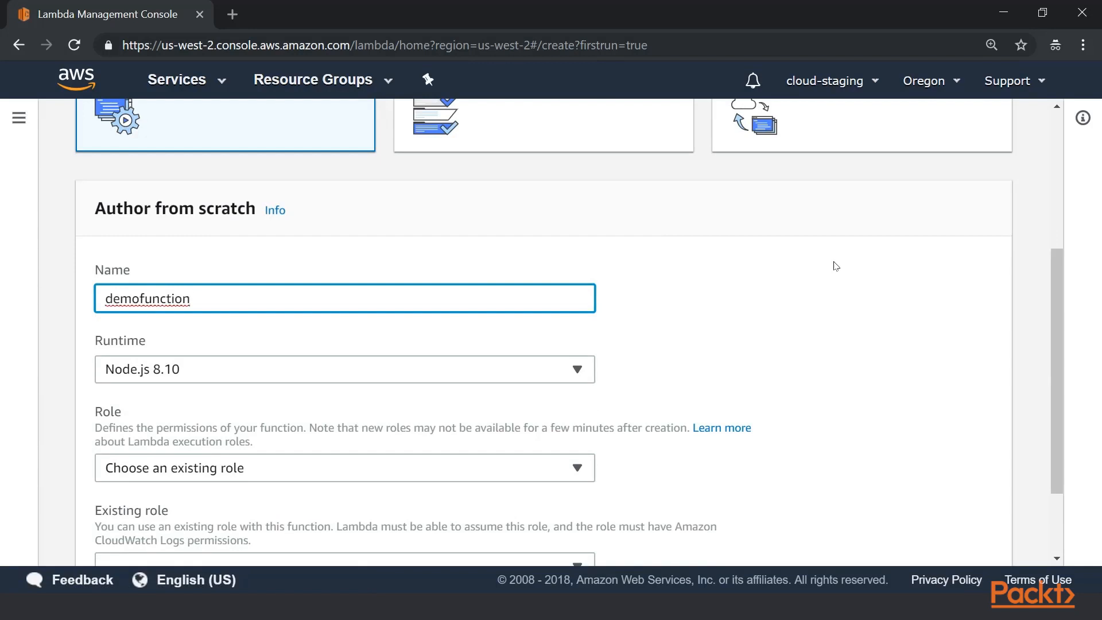
scroll(836, 266, "down", 2)
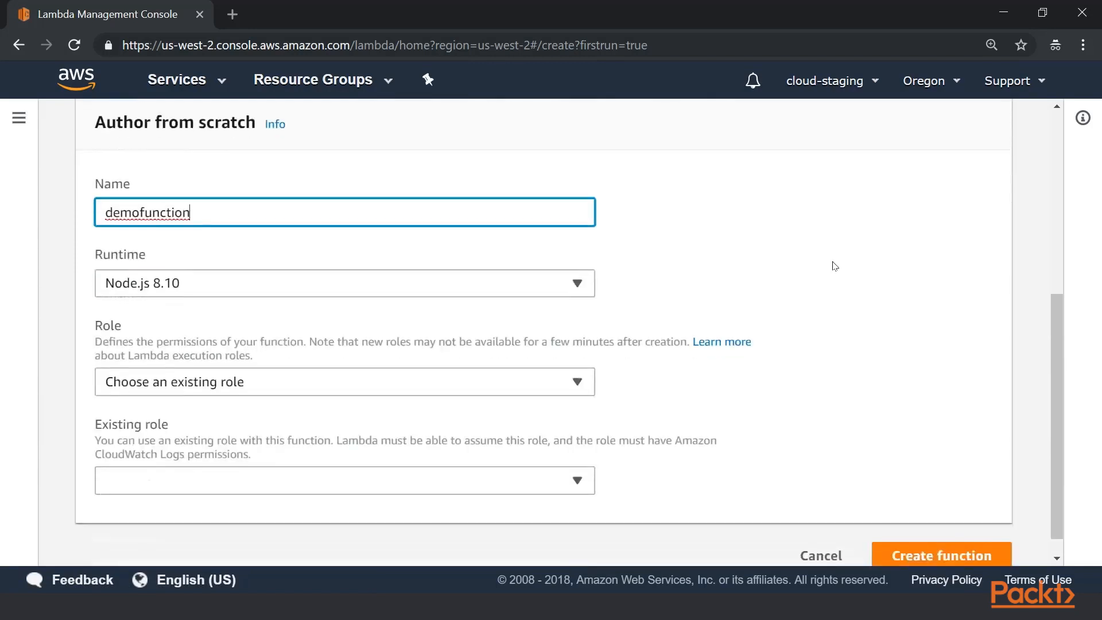
left_click(575, 290)
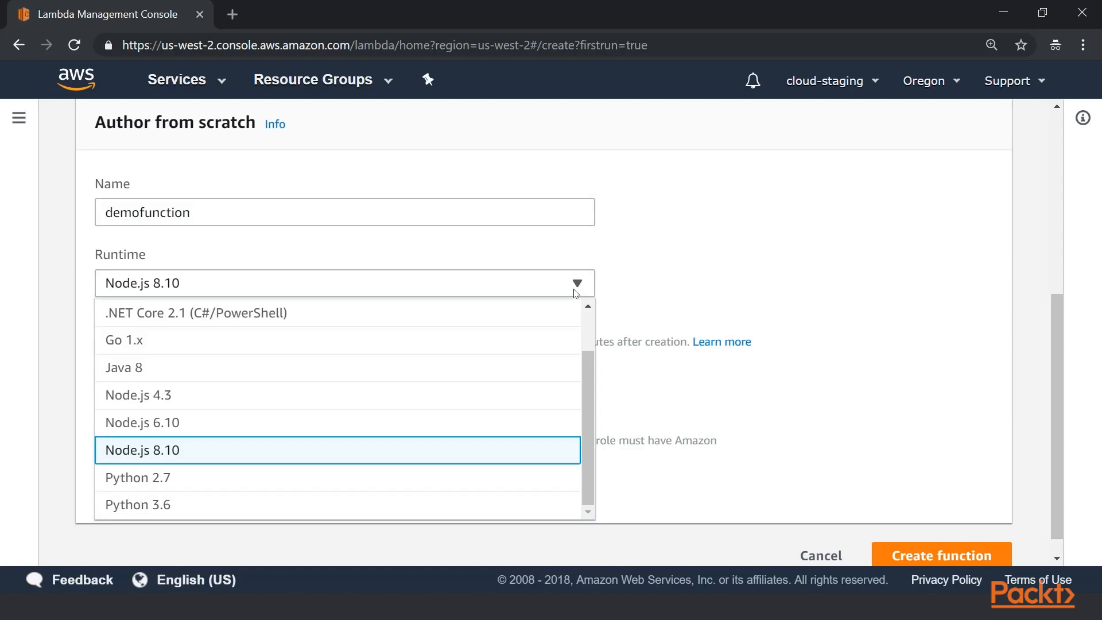
left_click(813, 247)
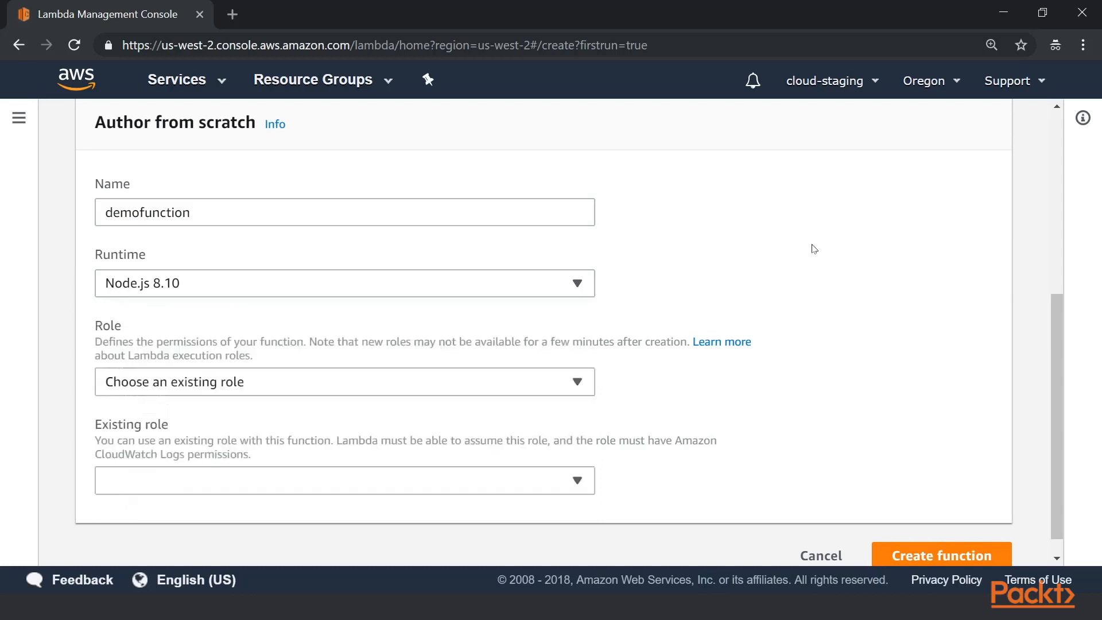
Step: Set the function to use a new role from policy templates named lambdaroledemo, and create the function
scroll(718, 298, "down", 1)
left_click(578, 359)
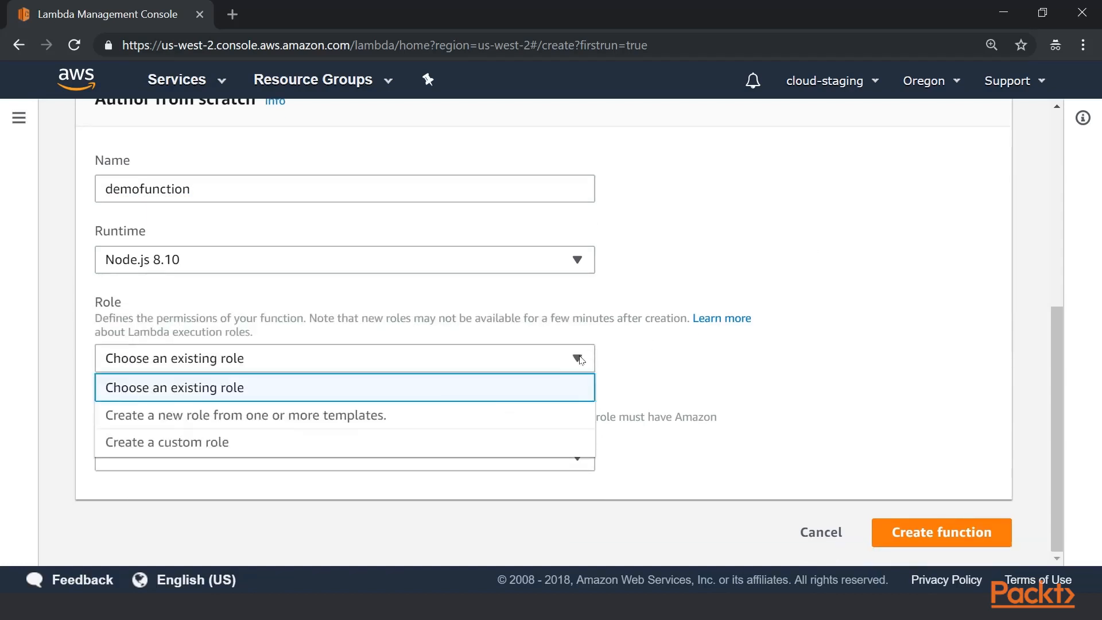
left_click(482, 414)
scroll(614, 399, "down", 2)
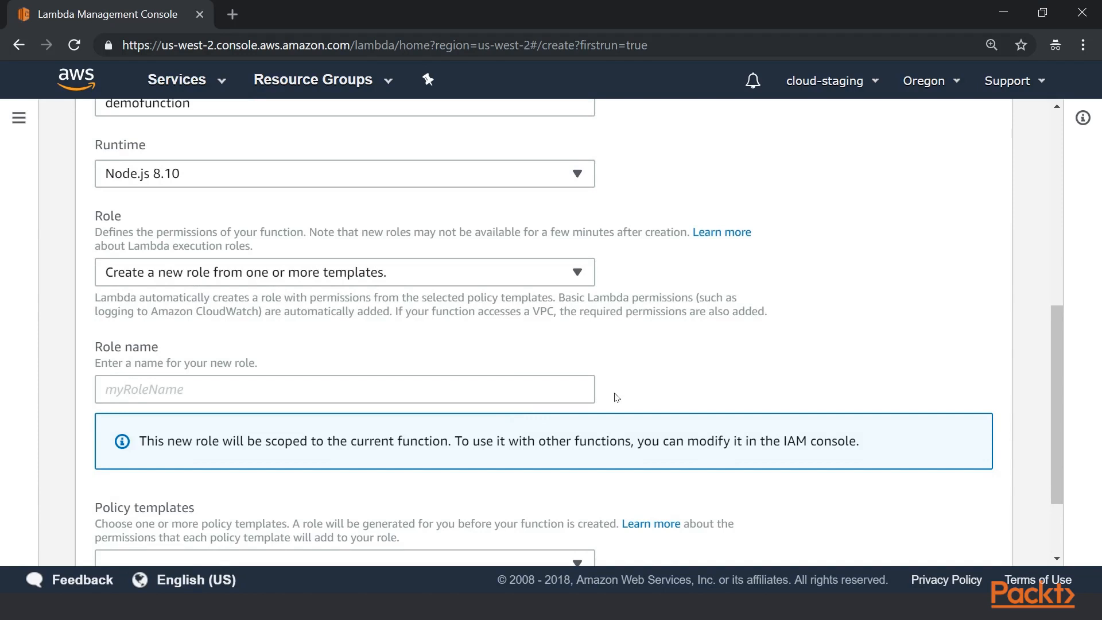
scroll(615, 397, "down", 2)
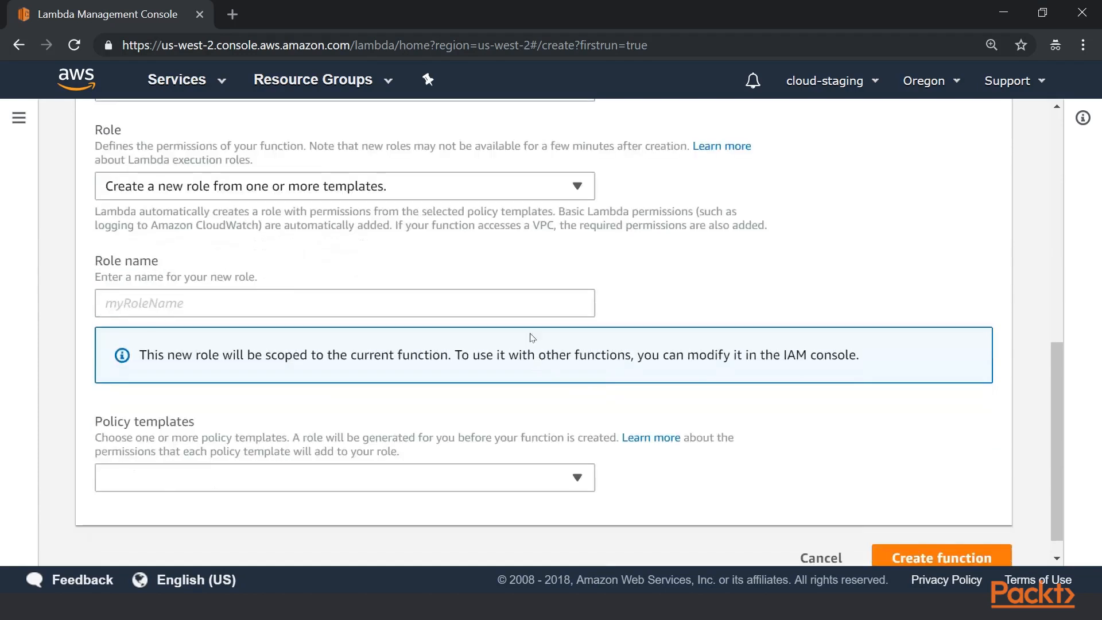
left_click(542, 315)
type("lambdaroledemo")
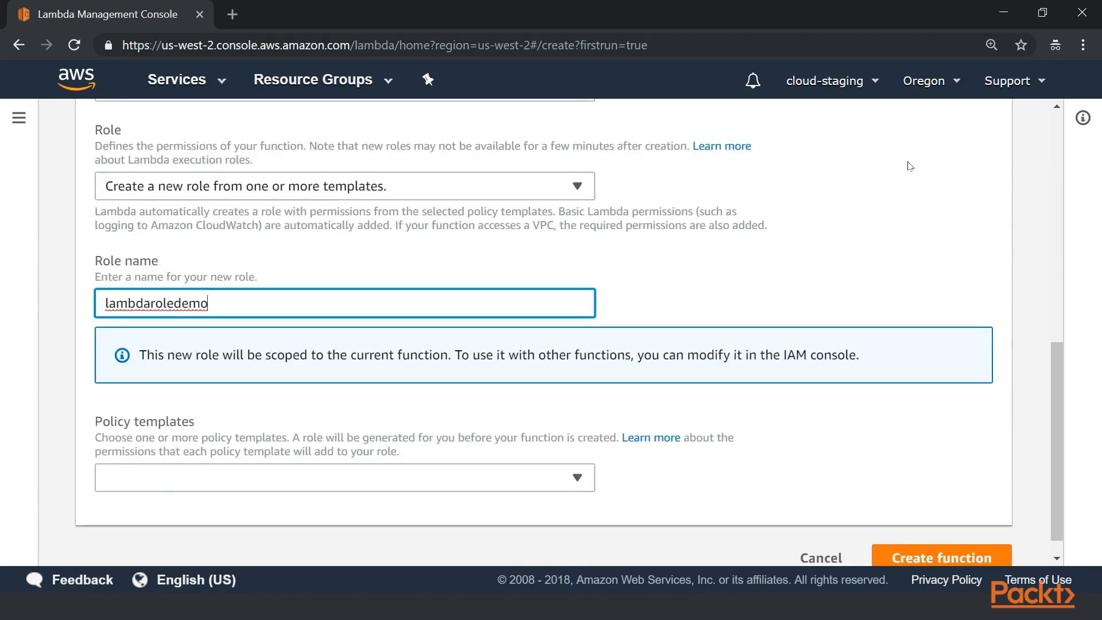
scroll(910, 279, "down", 1)
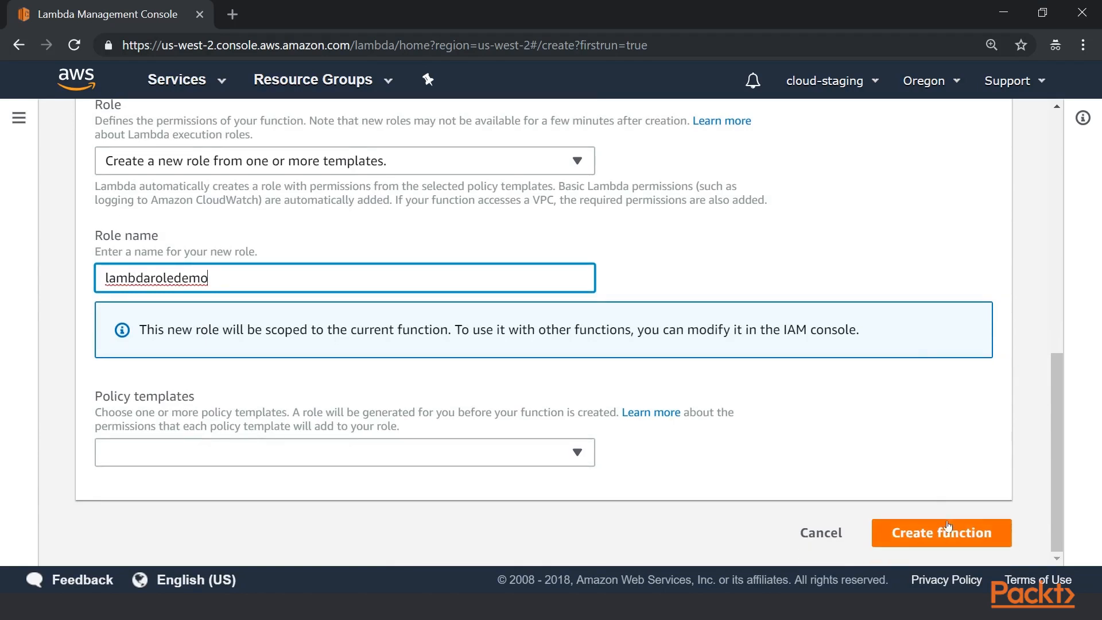
key("Return")
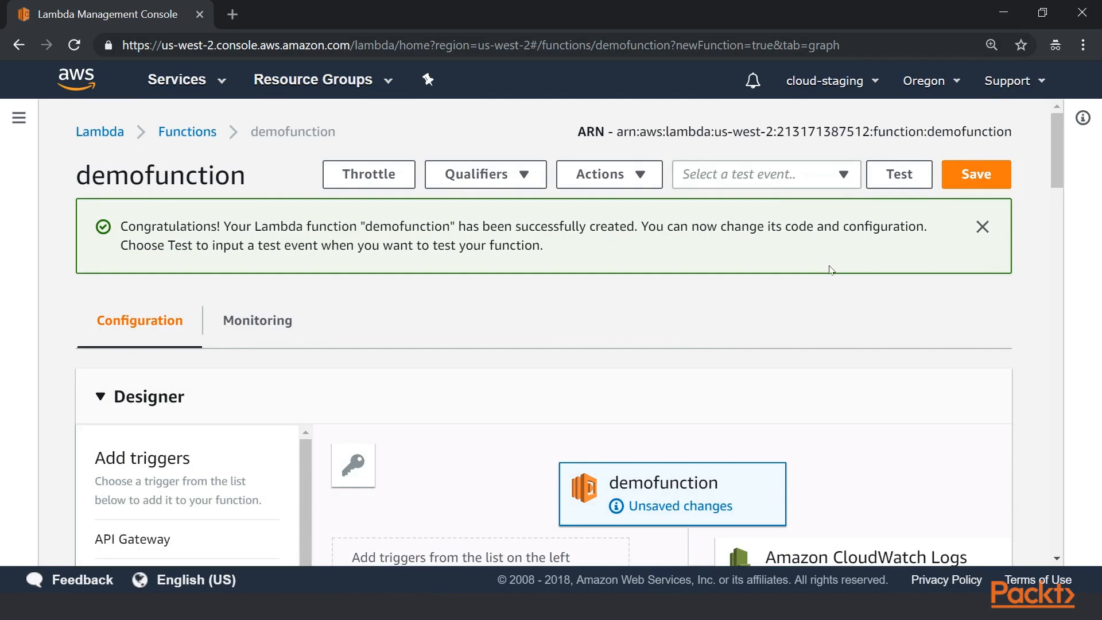
Step: Check the console.log("Hello World") line in the index.js function code and save the function
scroll(827, 265, "down", 8)
scroll(831, 270, "down", 2)
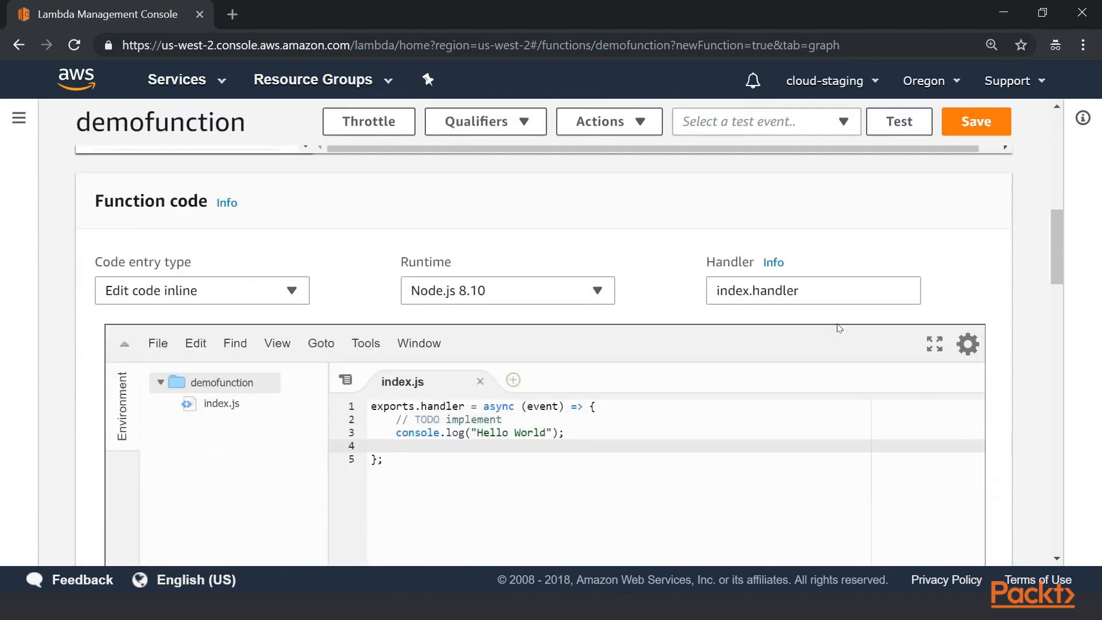
scroll(461, 358, "down", 2)
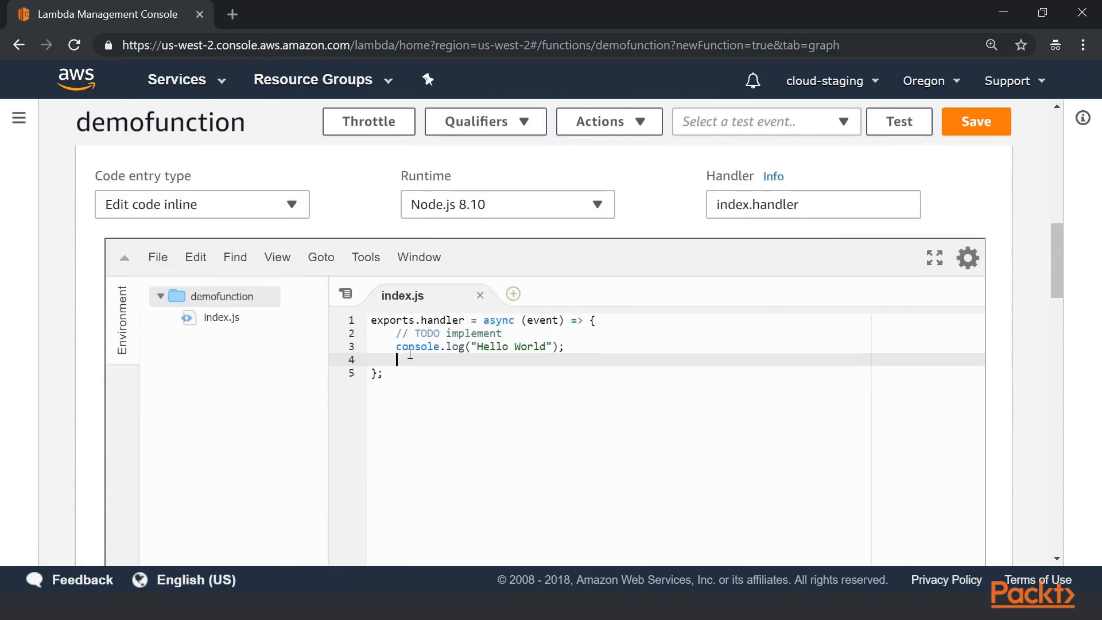
left_click_drag(396, 347, 600, 353)
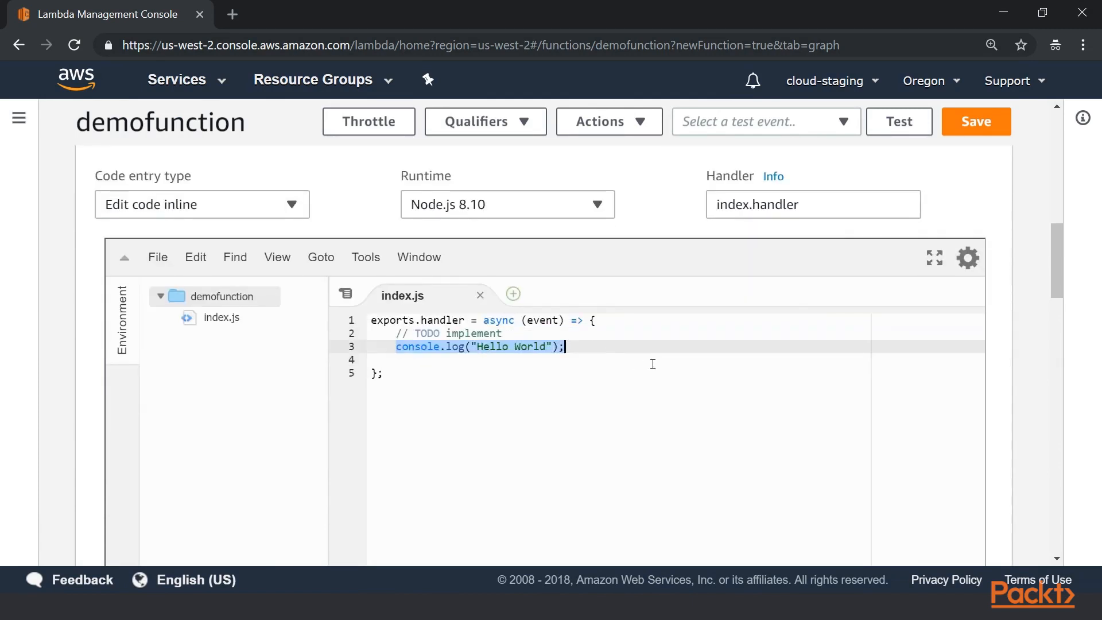
key("ctrl+s")
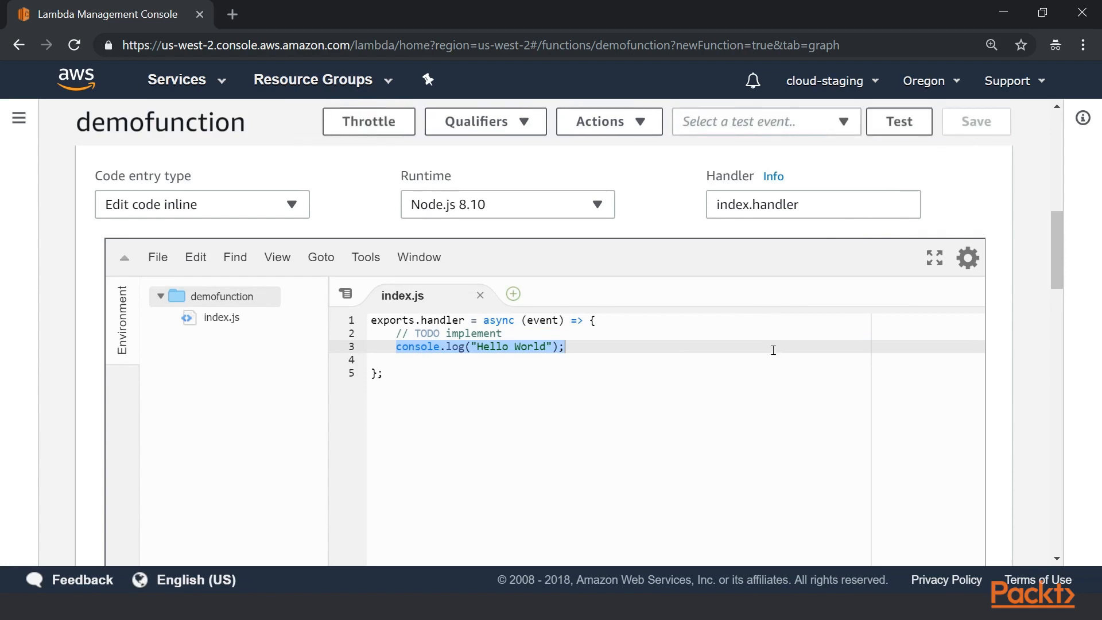
Step: Create a new test event named demo from the Hello World event template
scroll(773, 350, "up", 1)
left_click(913, 126)
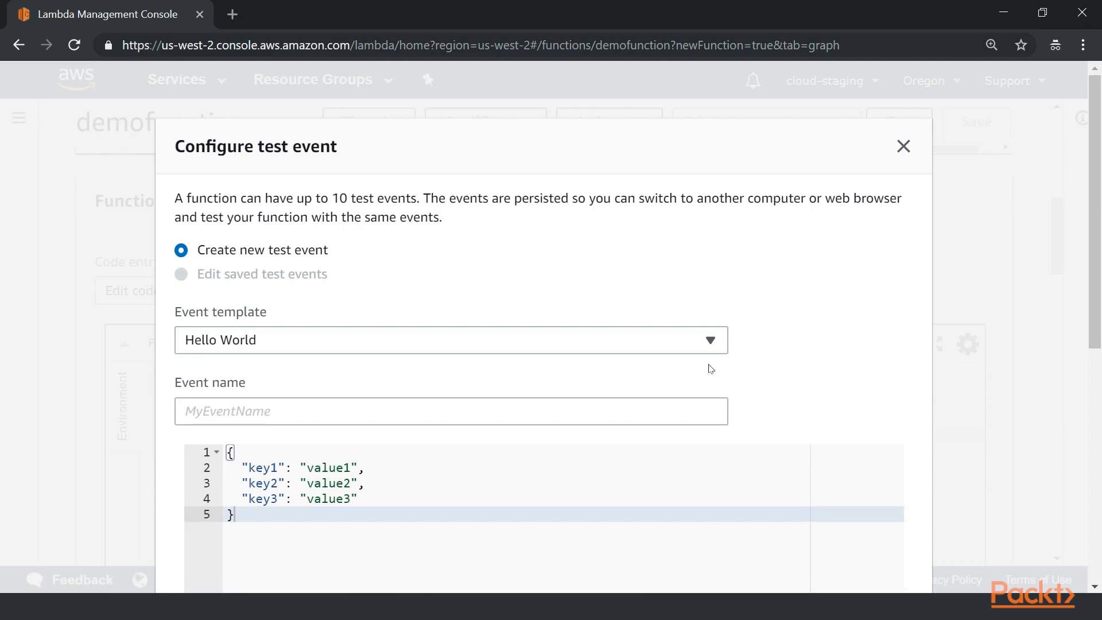
left_click(691, 411)
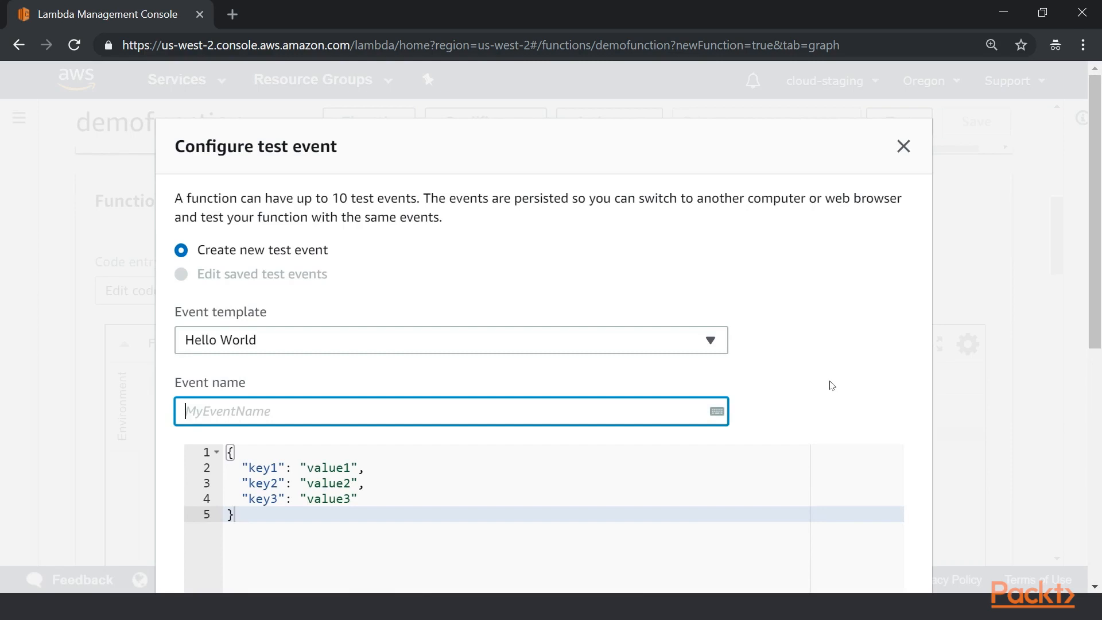
type("demo")
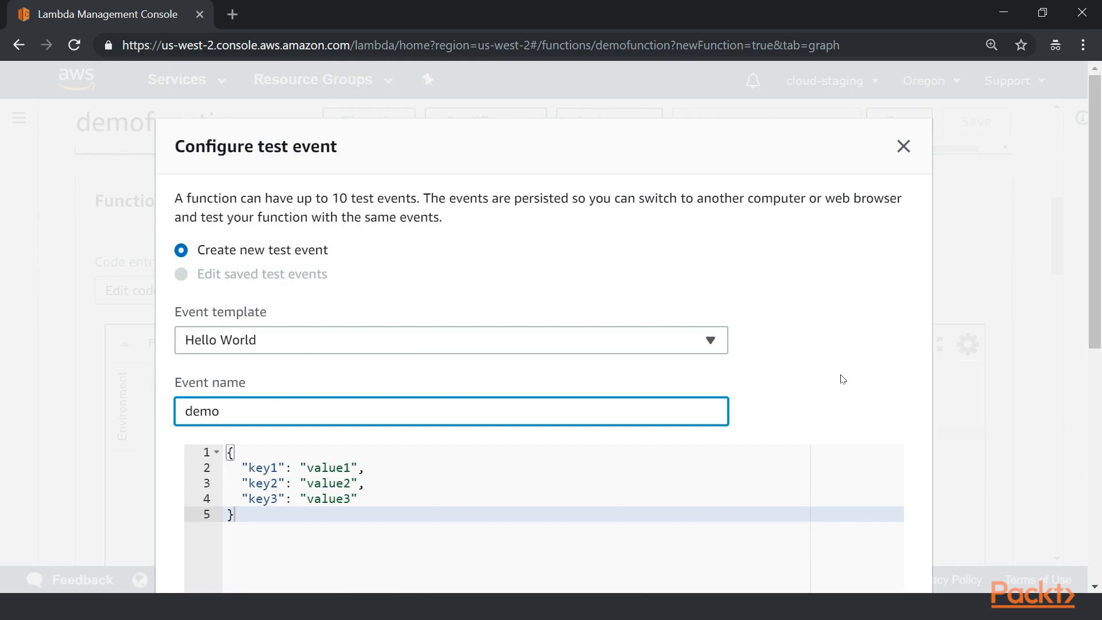
scroll(842, 379, "down", 8)
left_click(865, 516)
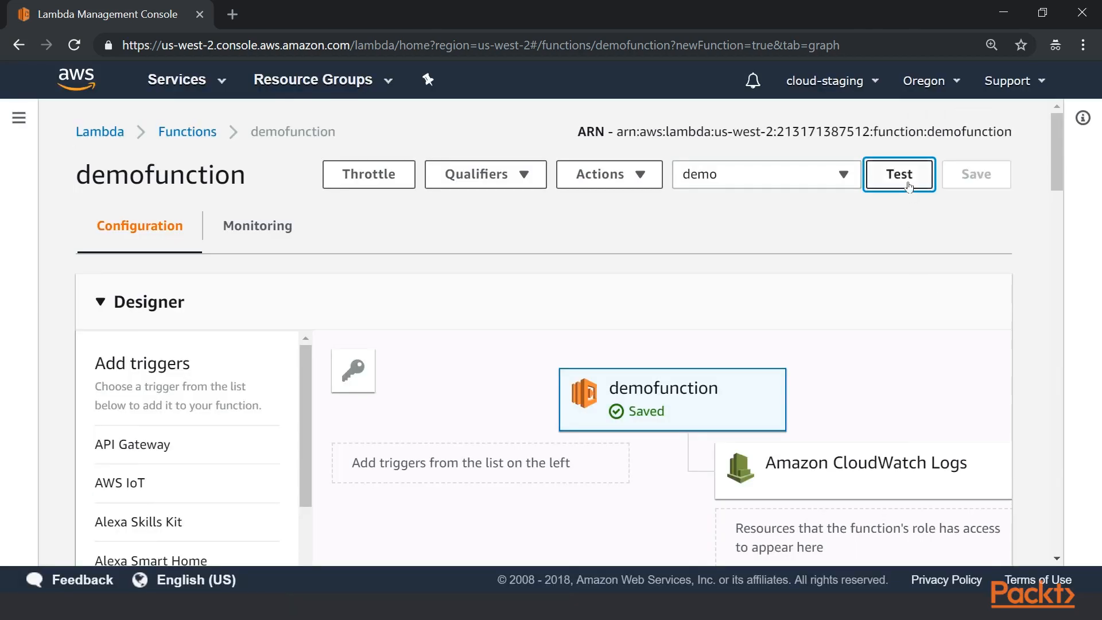
Step: Run the function with the demo test event and examine the execution details, log output and billed duration
left_click(909, 187)
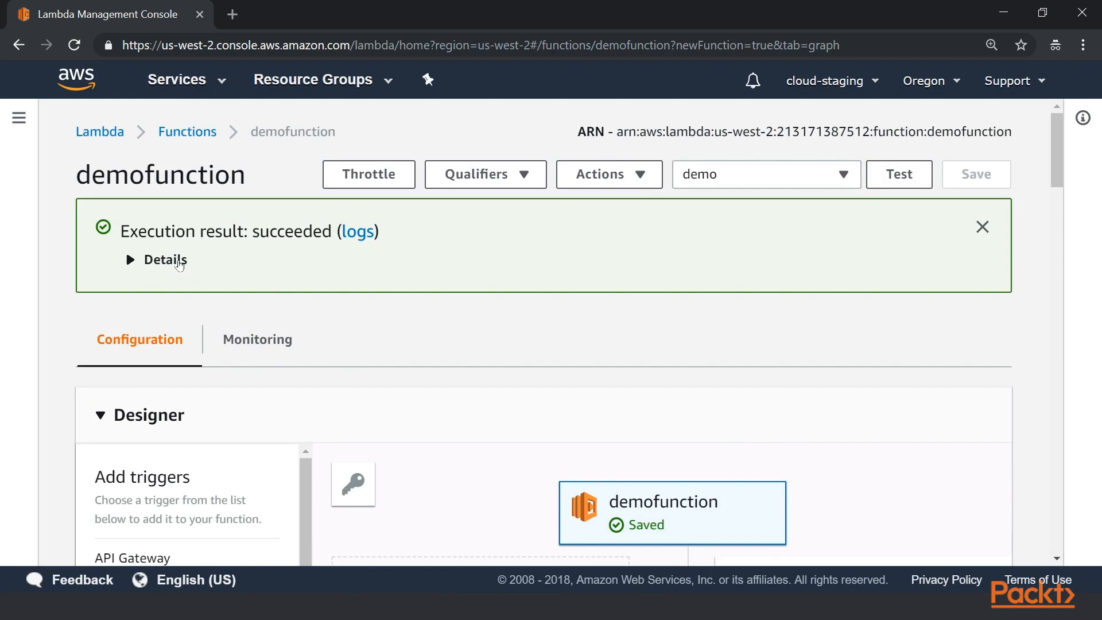
left_click(180, 263)
scroll(526, 290, "down", 2)
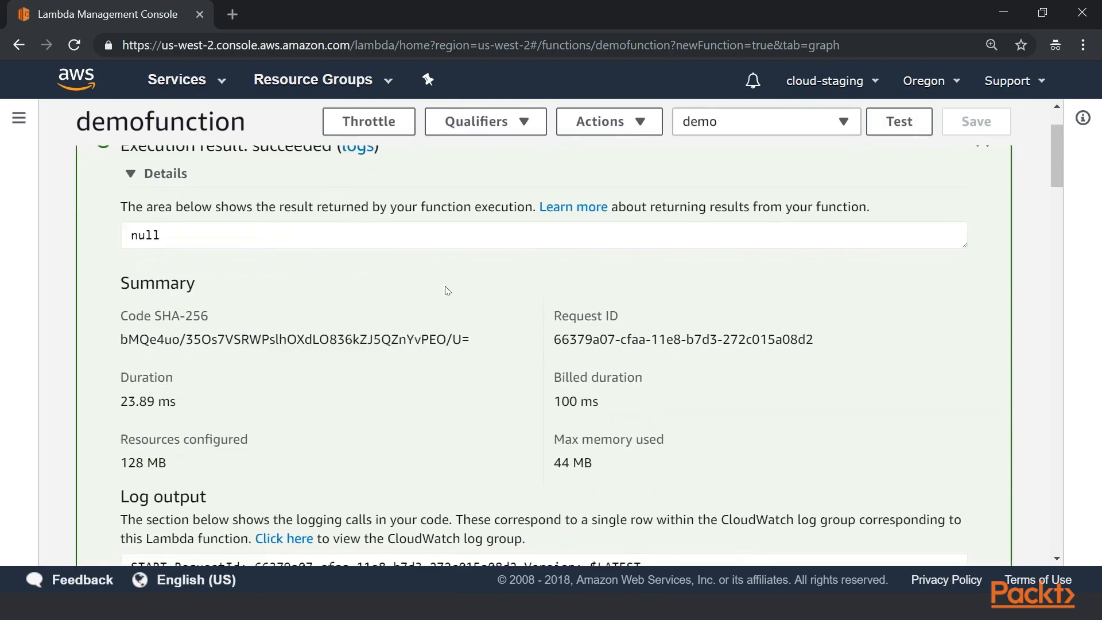
scroll(443, 291, "down", 2)
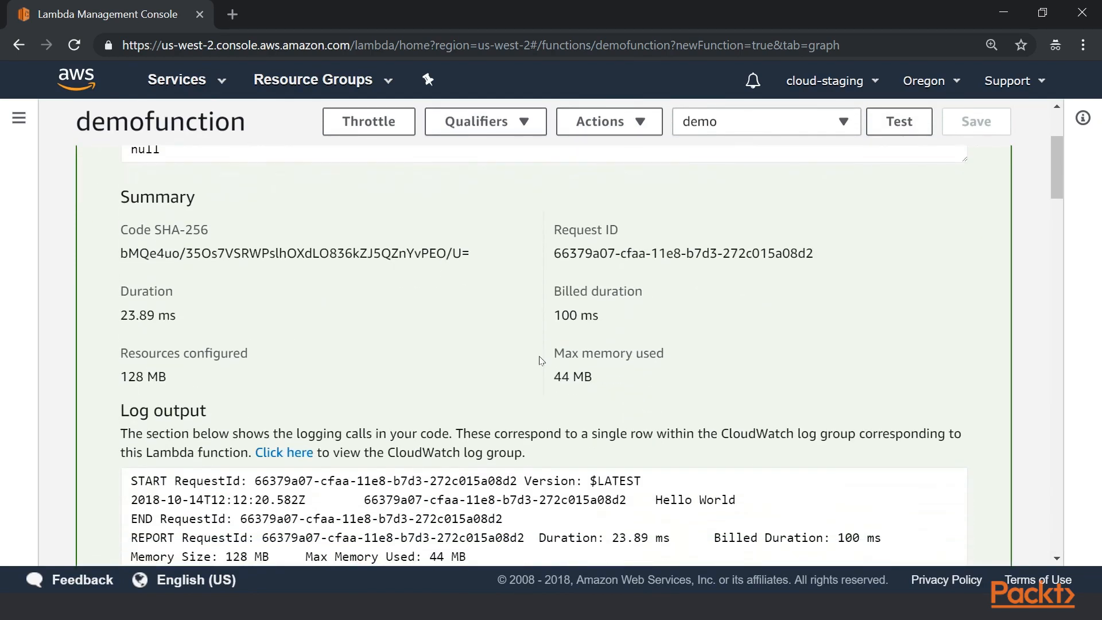
scroll(602, 396, "down", 2)
left_click_drag(656, 414, 738, 414)
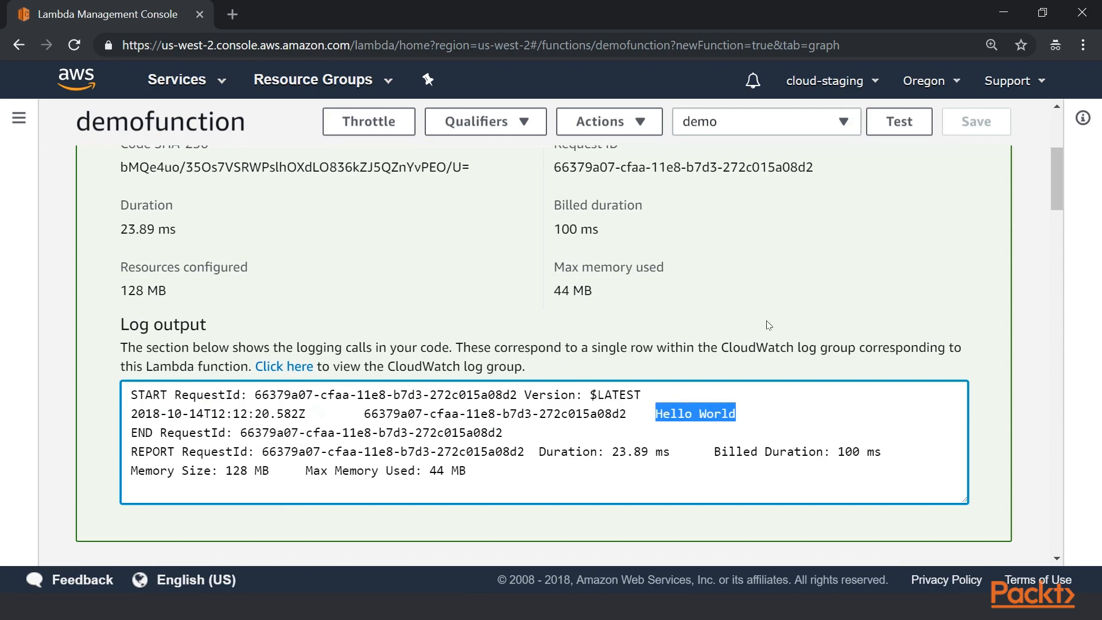
scroll(634, 315, "up", 2)
left_click_drag(627, 319, 554, 318)
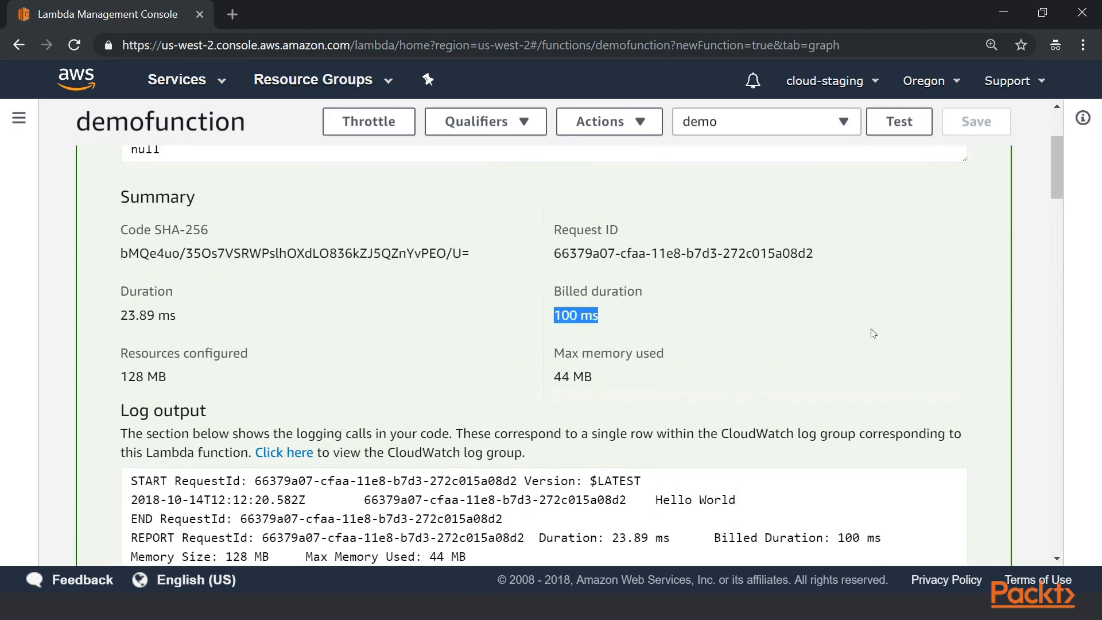
Step: Open the AWS console home in a new browser tab and go to the DynamoDB service there
scroll(747, 299, "up", 3)
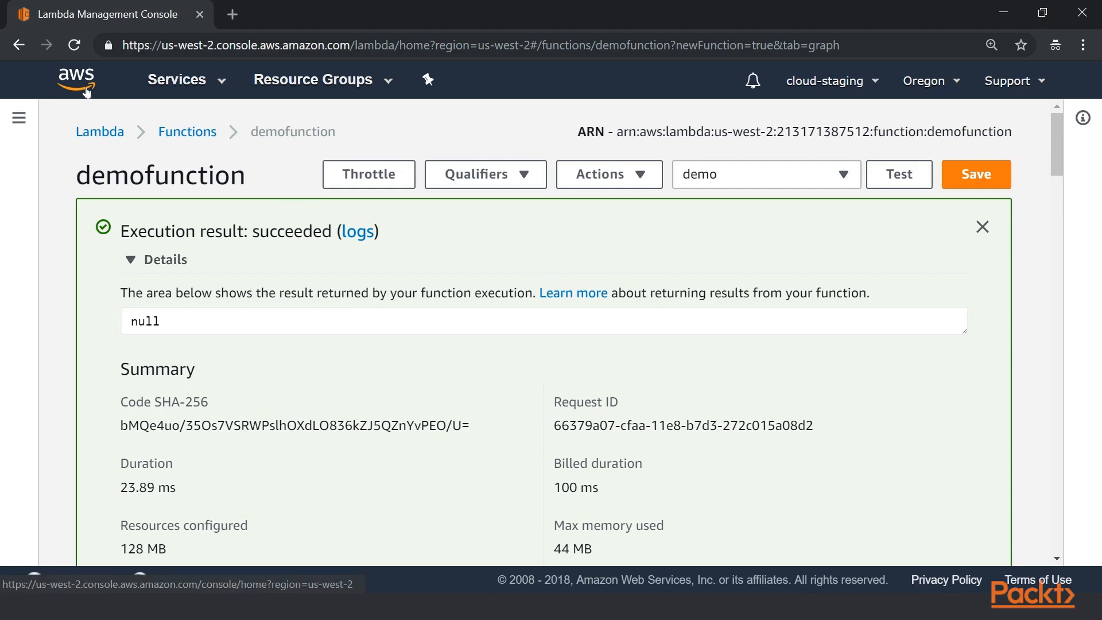
right_click(85, 88)
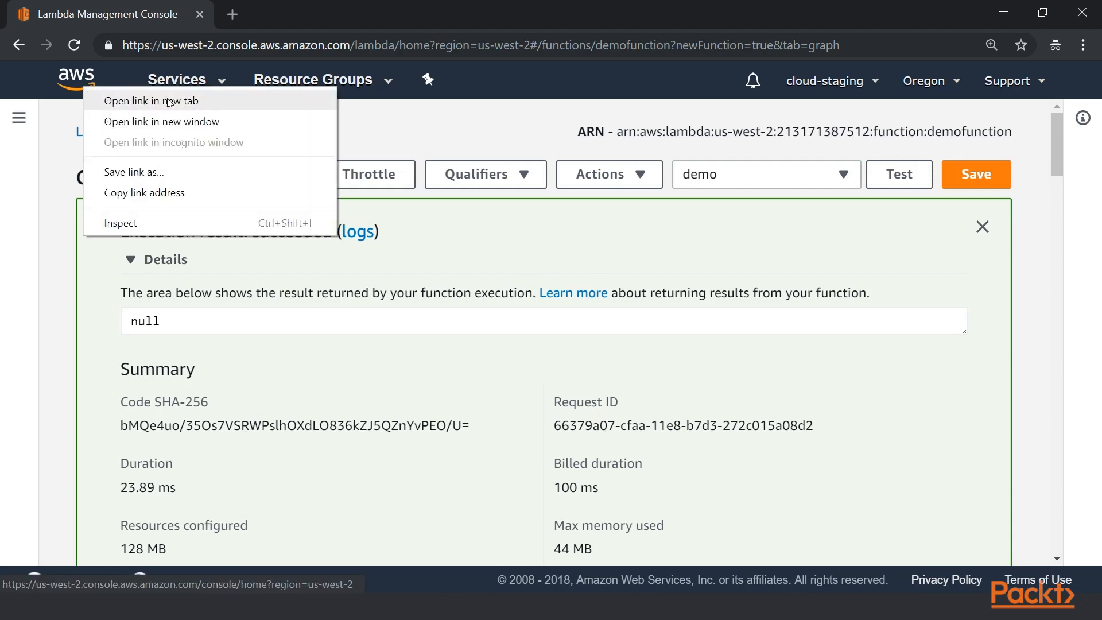
left_click(168, 101)
left_click(257, 17)
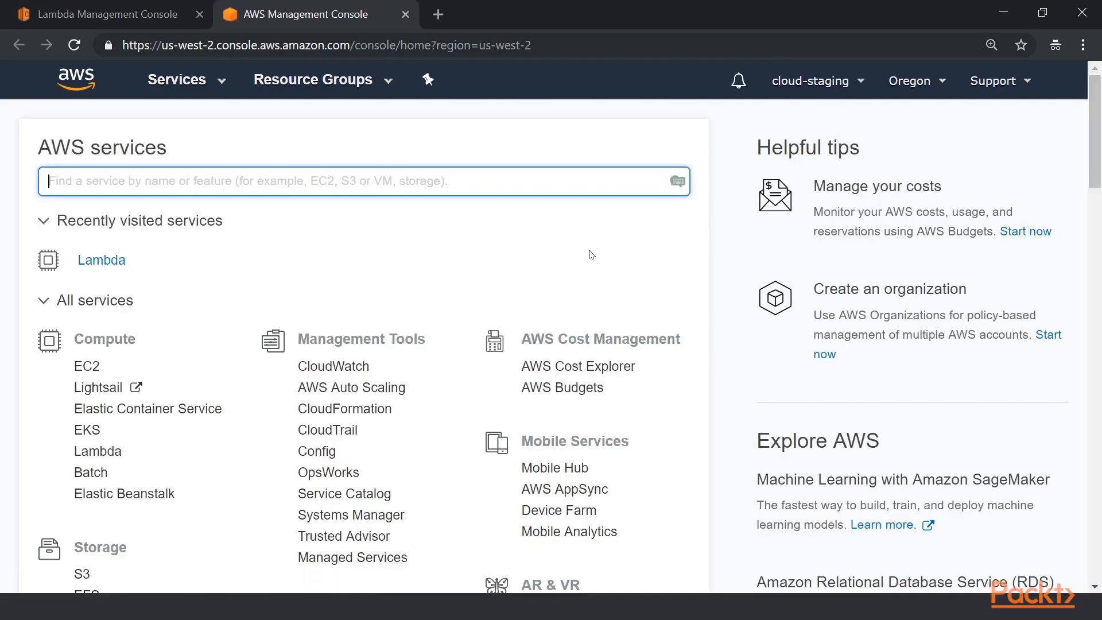
scroll(586, 242, "down", 6)
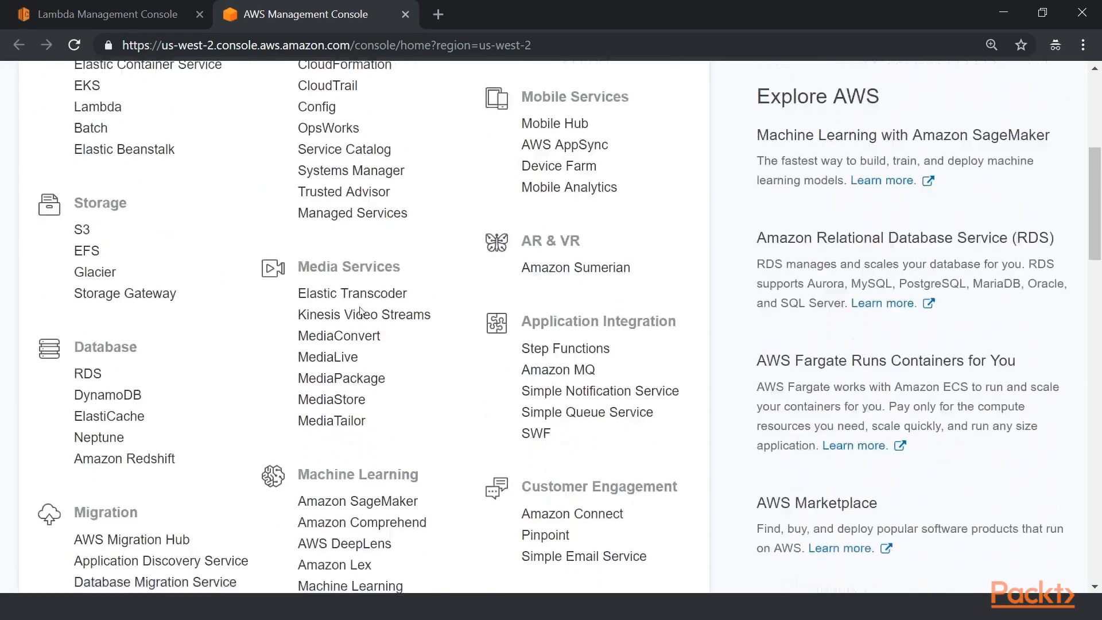
left_click(114, 395)
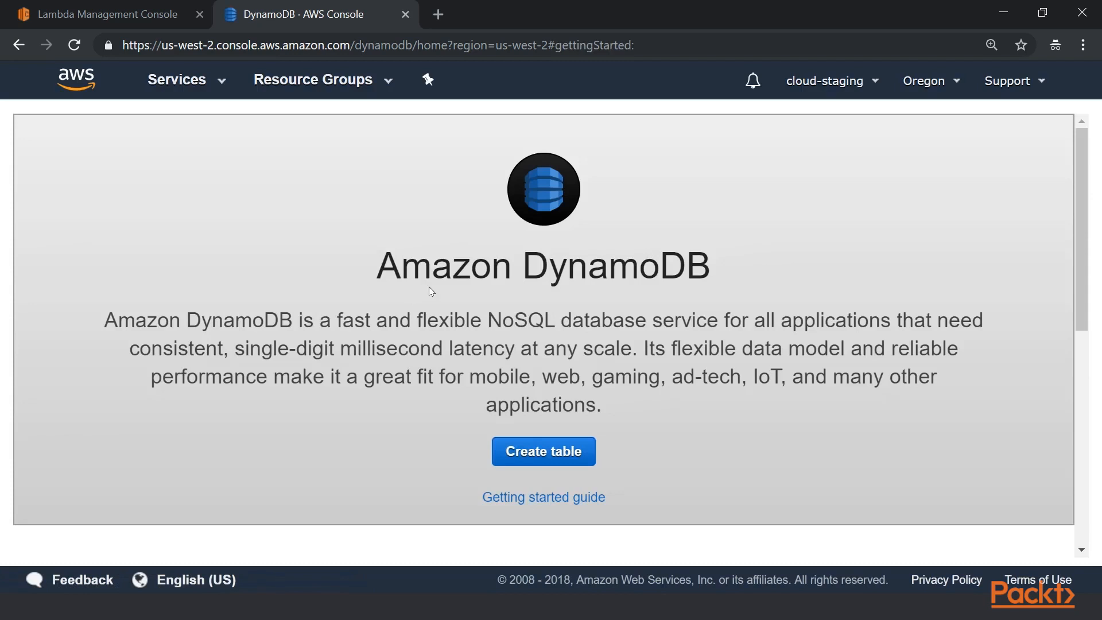
Step: Create a DynamoDB table named Customer with a Number partition key called Id and the default settings
left_click(551, 458)
type("Customer")
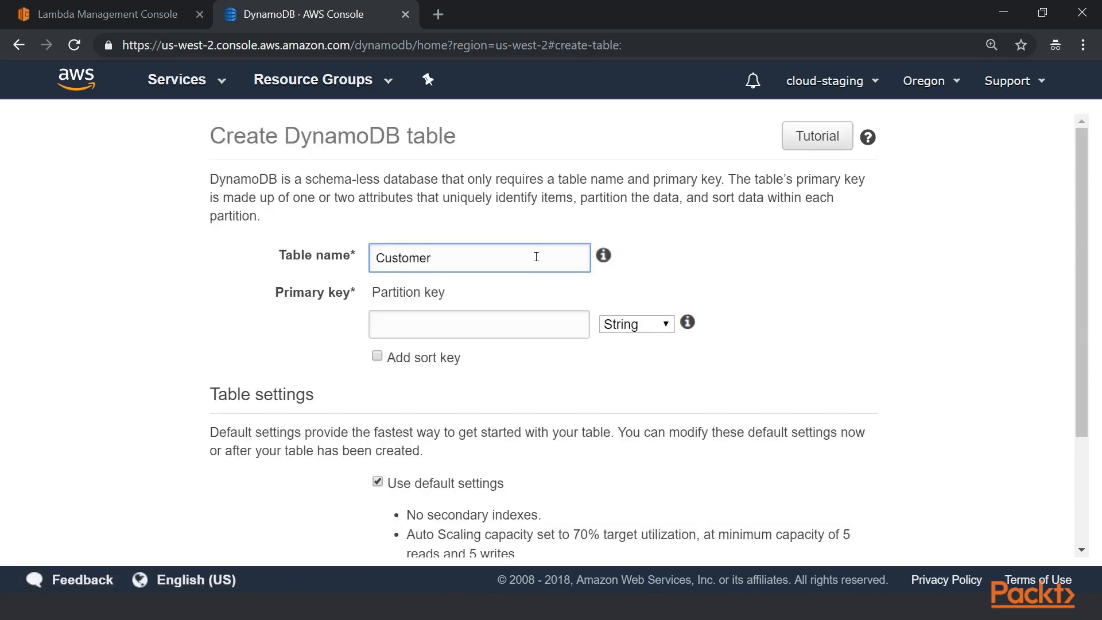
left_click(520, 326)
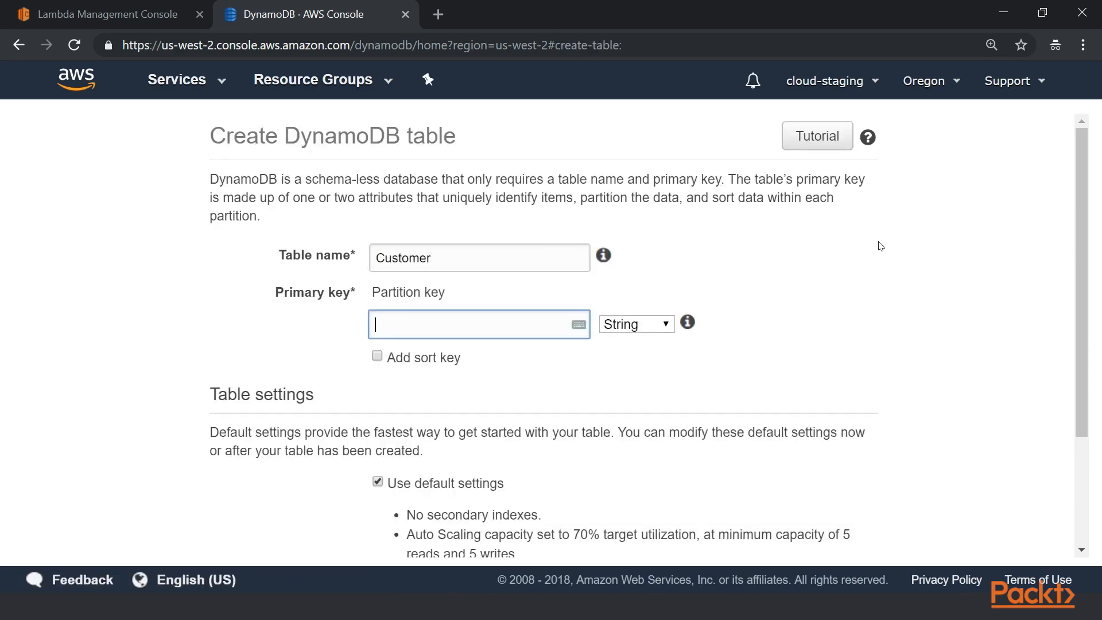
type("Id")
left_click(645, 327)
left_click(643, 372)
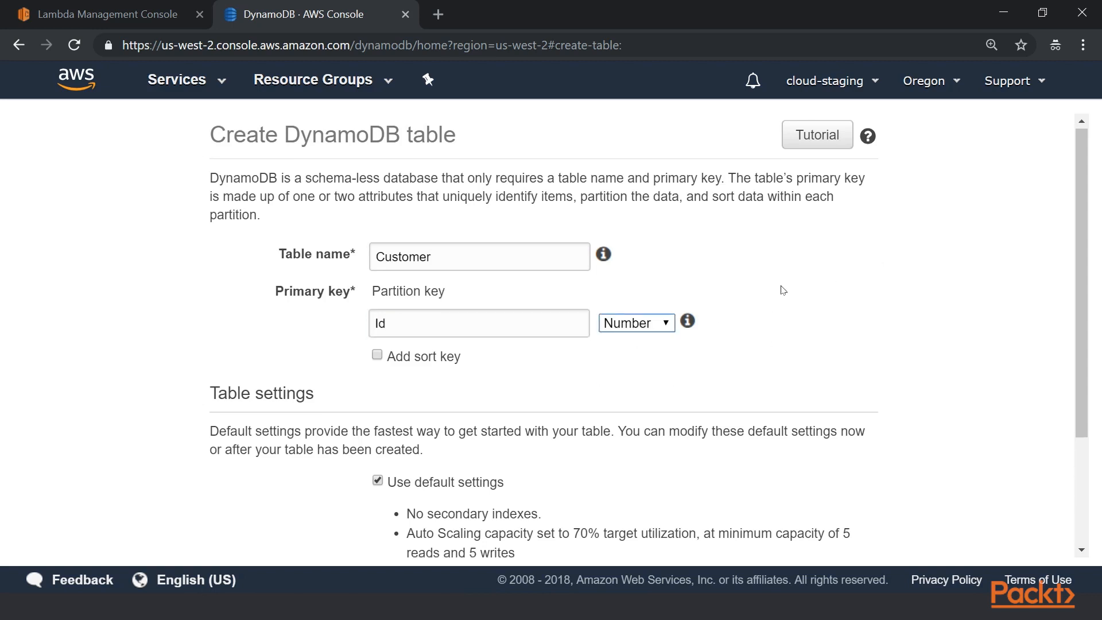
scroll(782, 290, "down", 3)
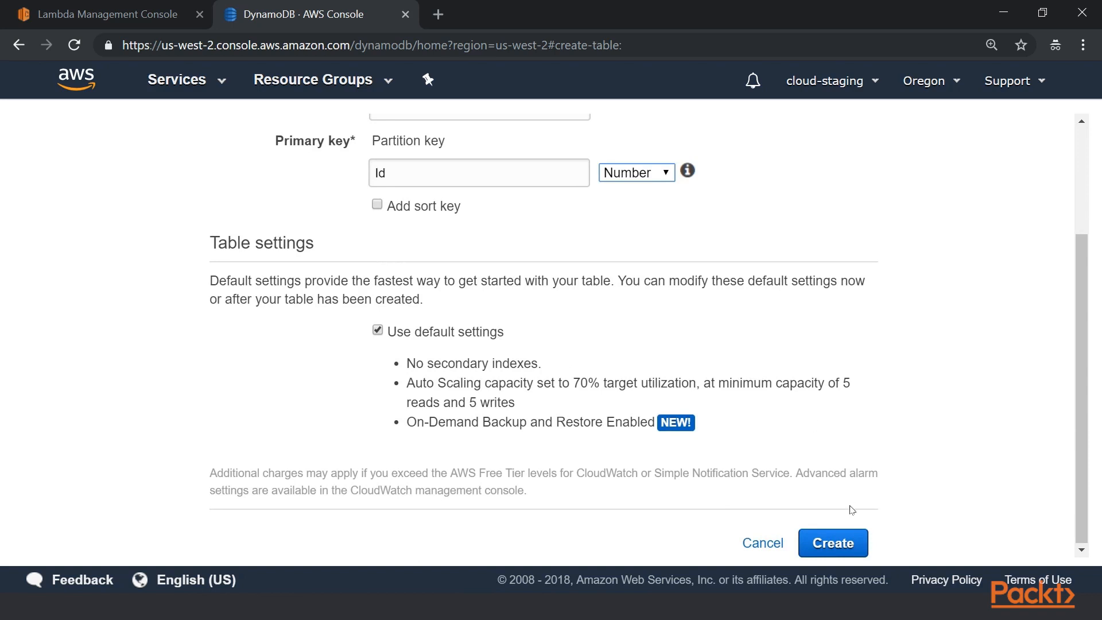
left_click(833, 543)
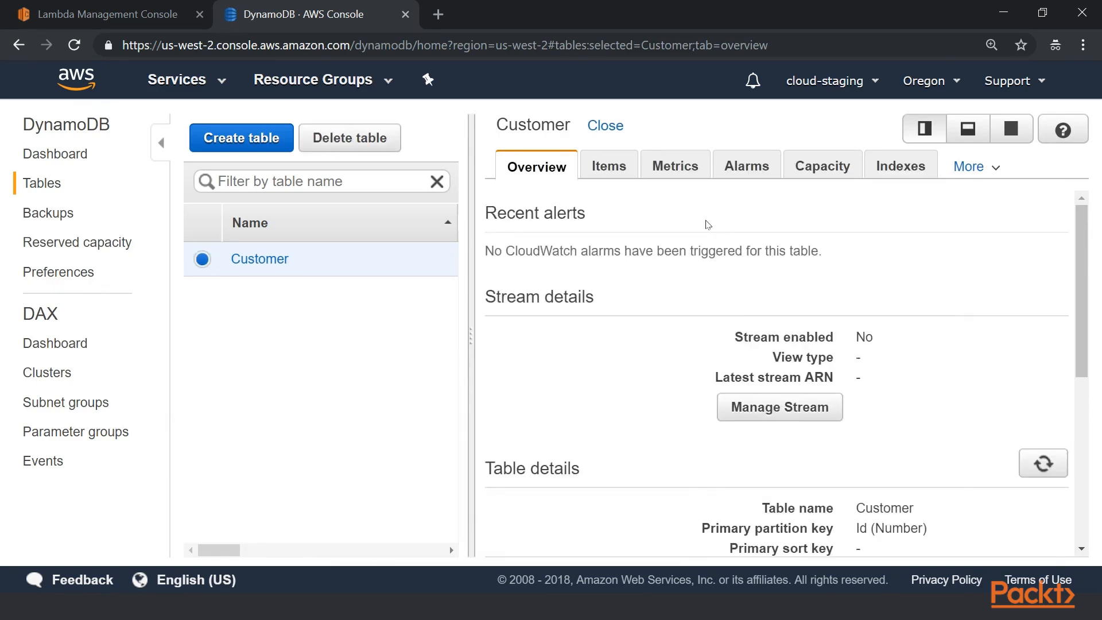
Step: Start a new item in the Customer table and set its Id to 1
left_click(624, 170)
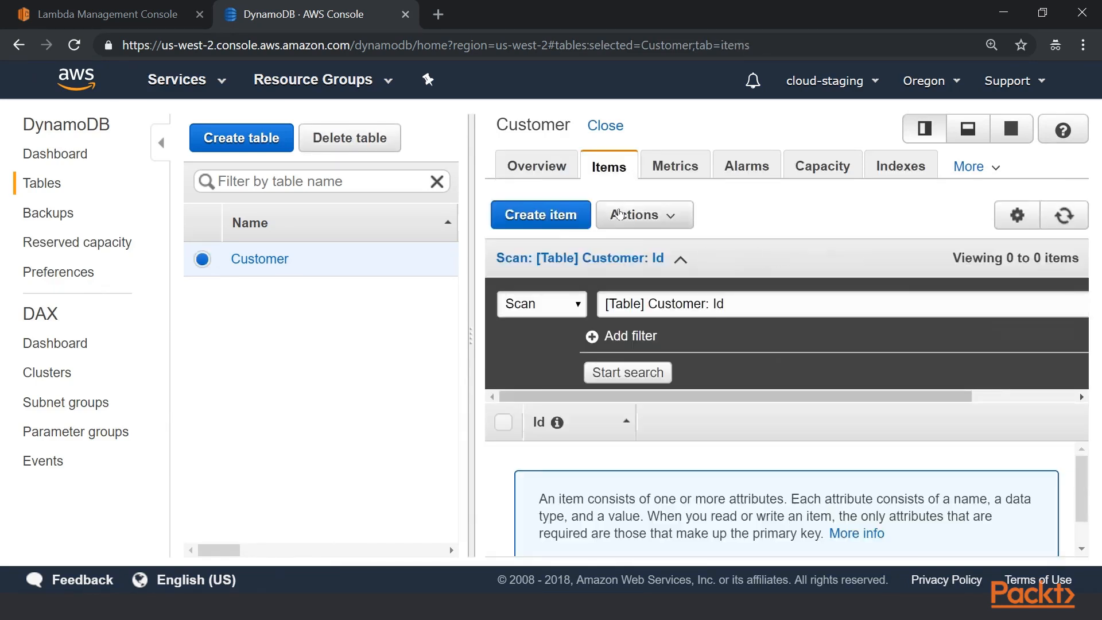
left_click(573, 220)
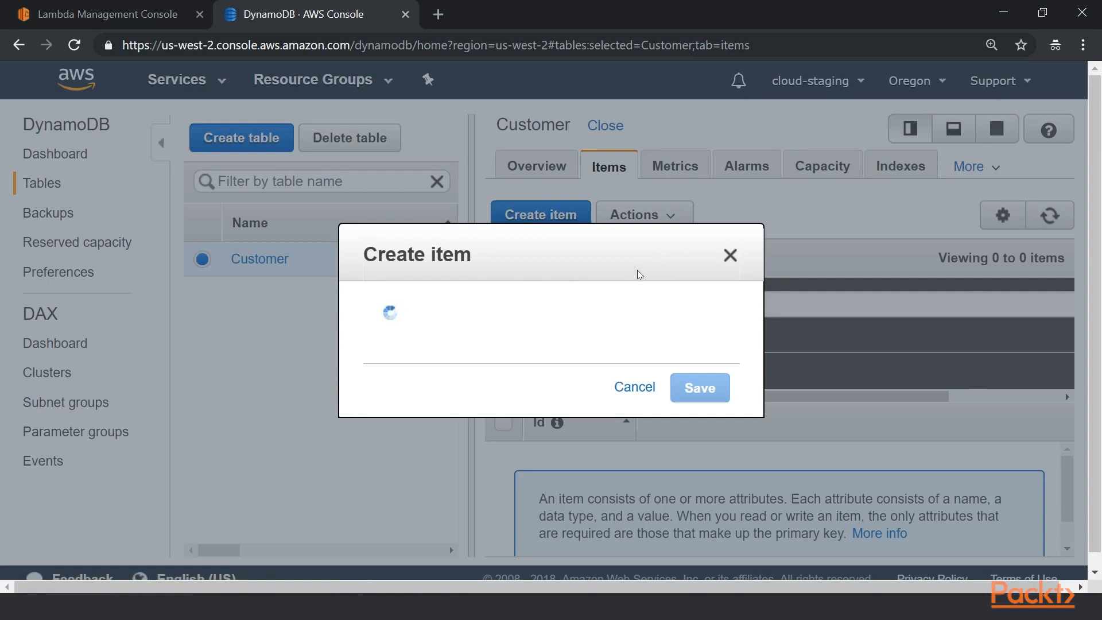
type("1")
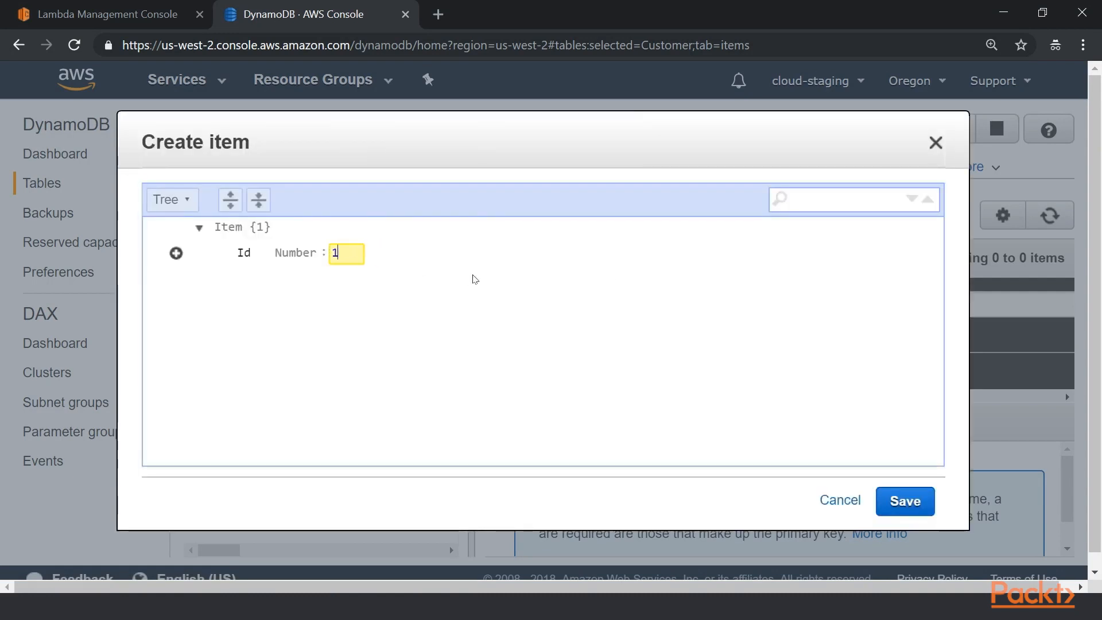
Step: Append a String attribute called Name after Id, enter the customer's first name as its value, and save the item
left_click(177, 253)
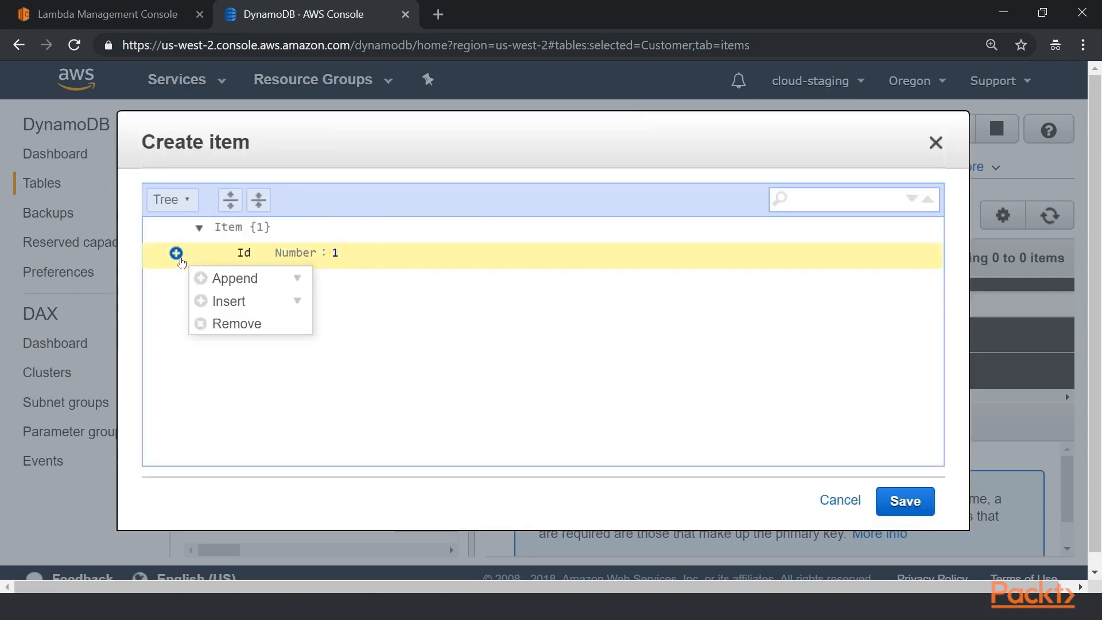
left_click(272, 278)
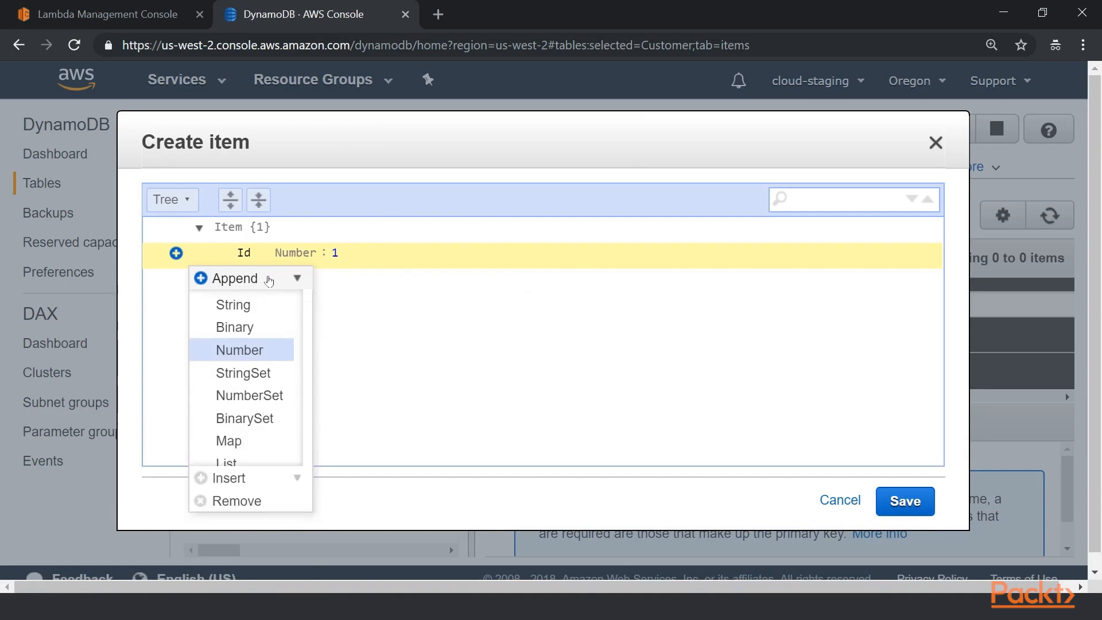
left_click(262, 315)
type("N")
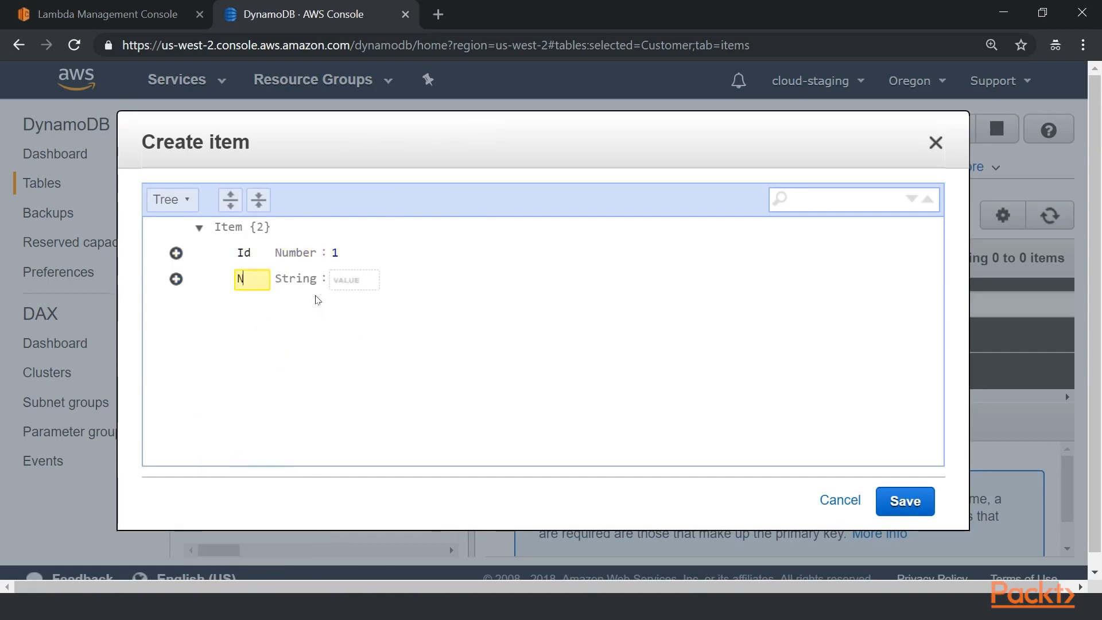
type("ame")
key("Tab")
type("Mark")
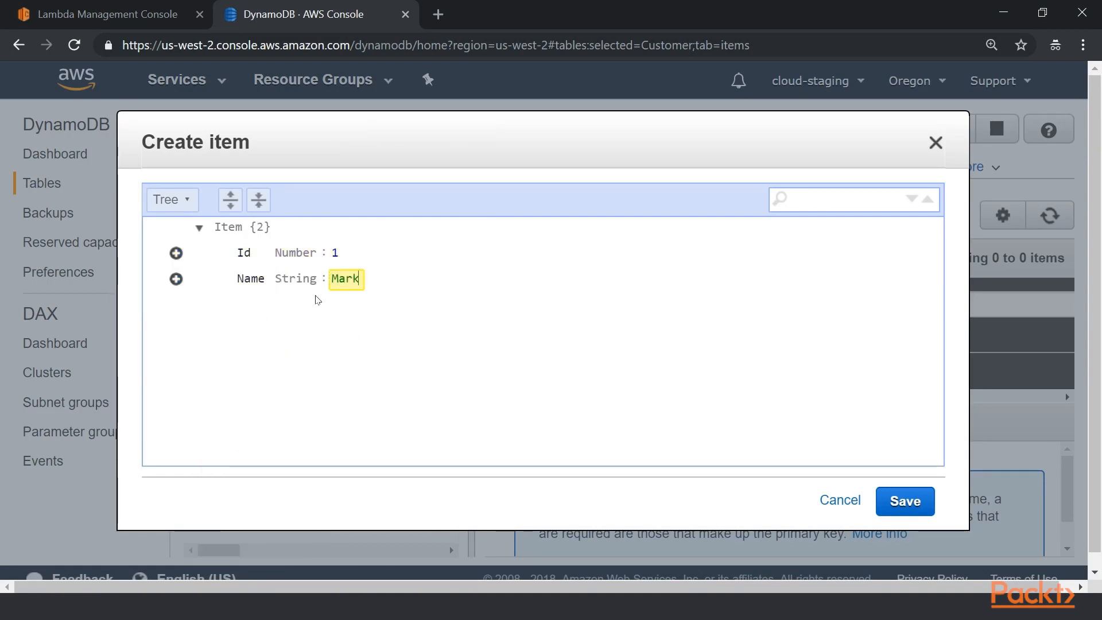
left_click(887, 500)
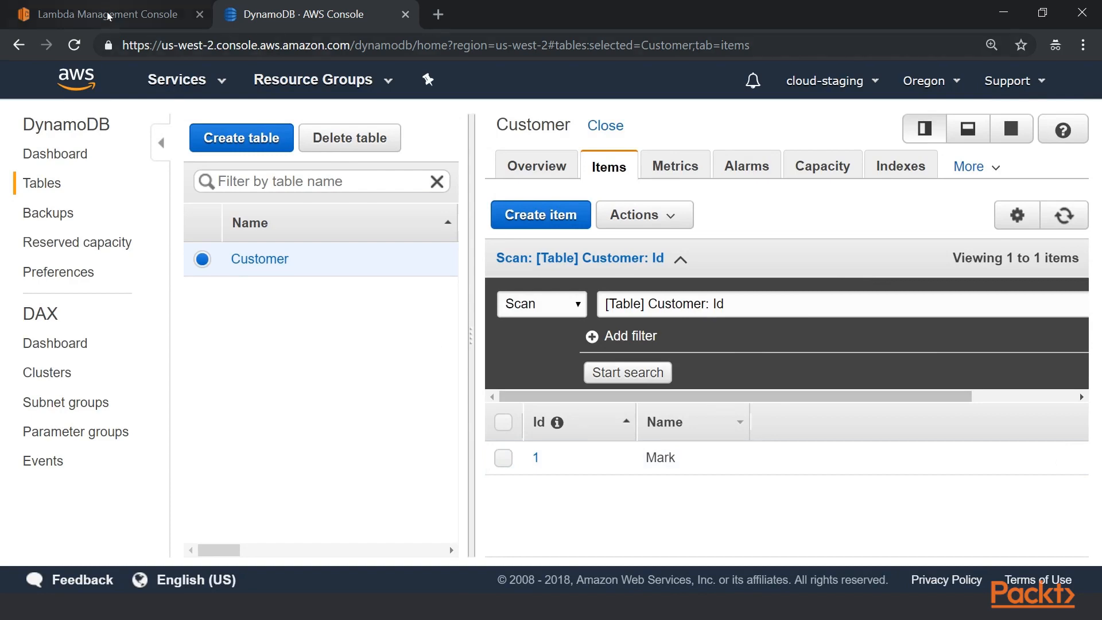
Step: Examine the aws-sdk import, DocumentClient and table name in demofunction's index.js, comparing the table name with the DynamoDB table
key("ctrl+shift+Tab")
scroll(646, 343, "down", 20)
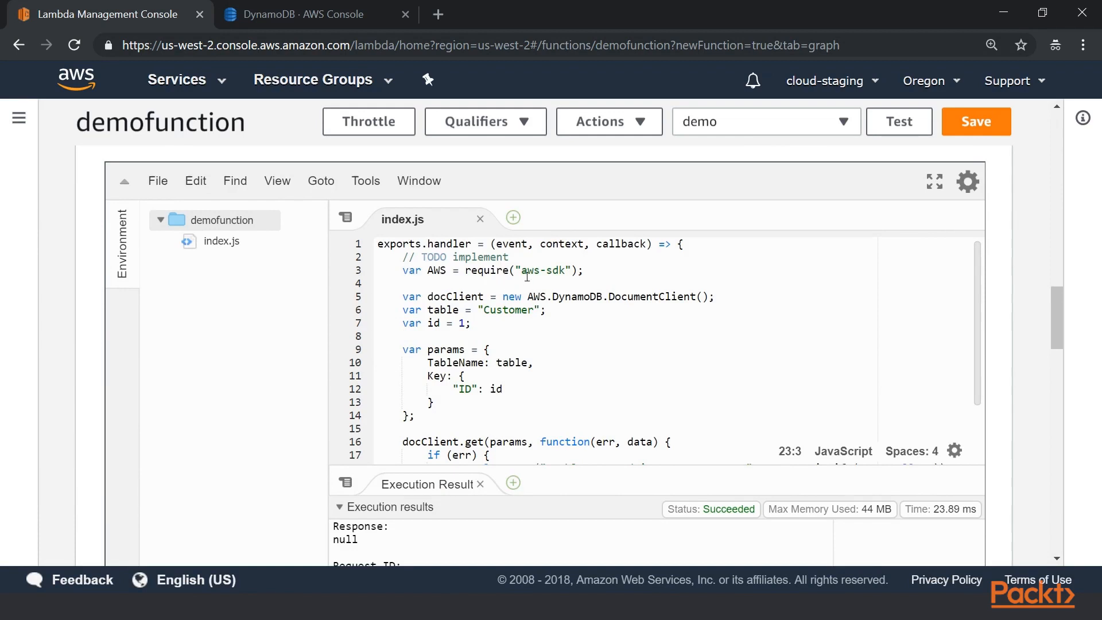
left_click_drag(521, 271, 580, 272)
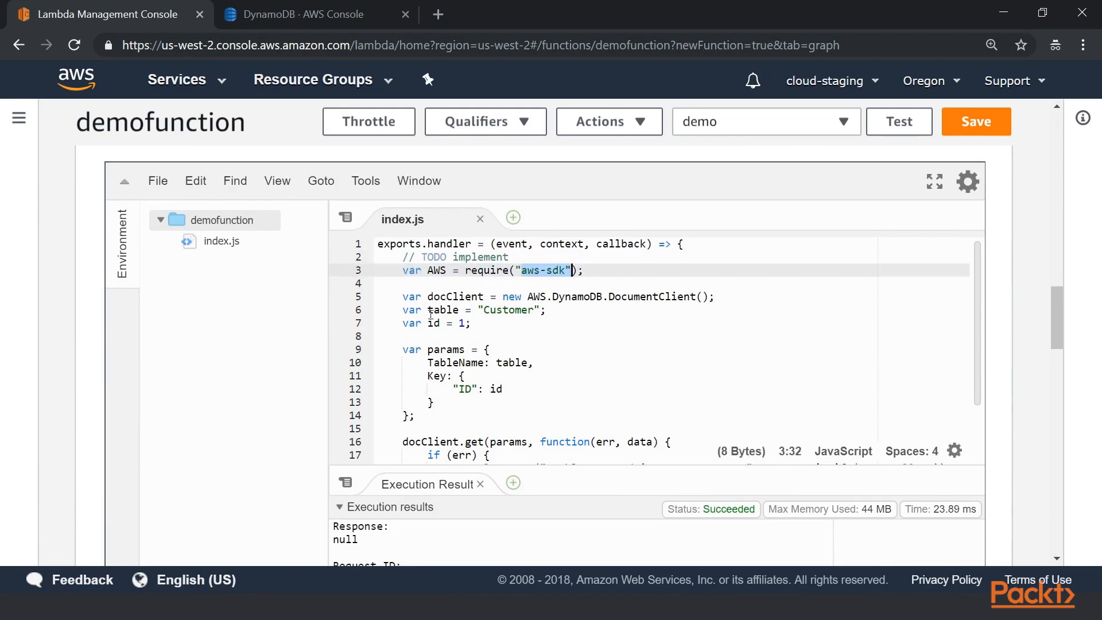
left_click_drag(397, 296, 721, 301)
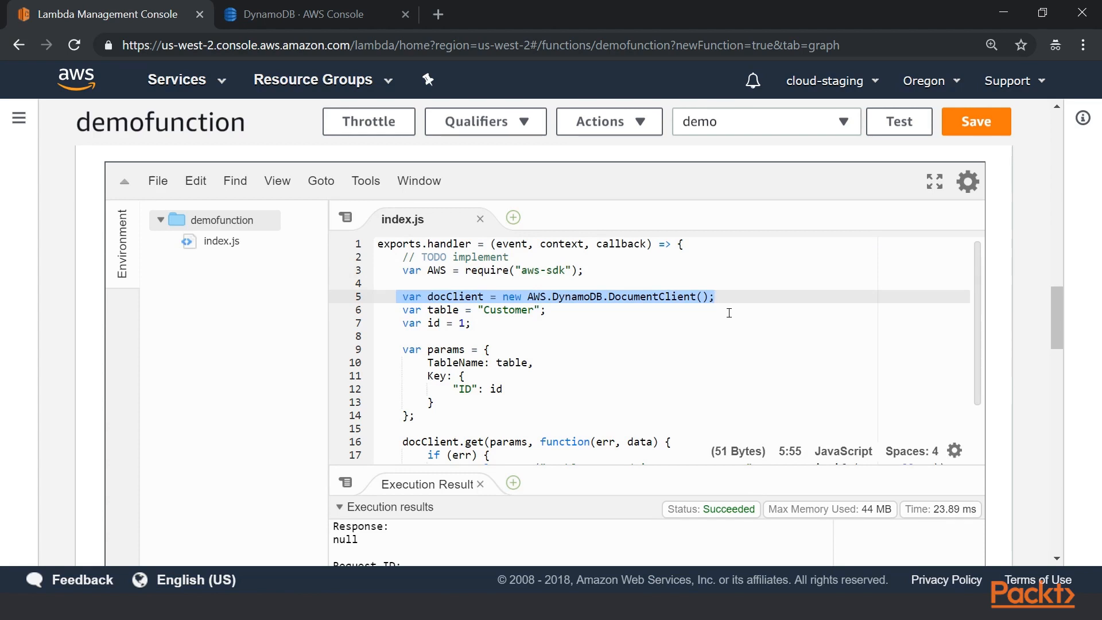
double_click(526, 311)
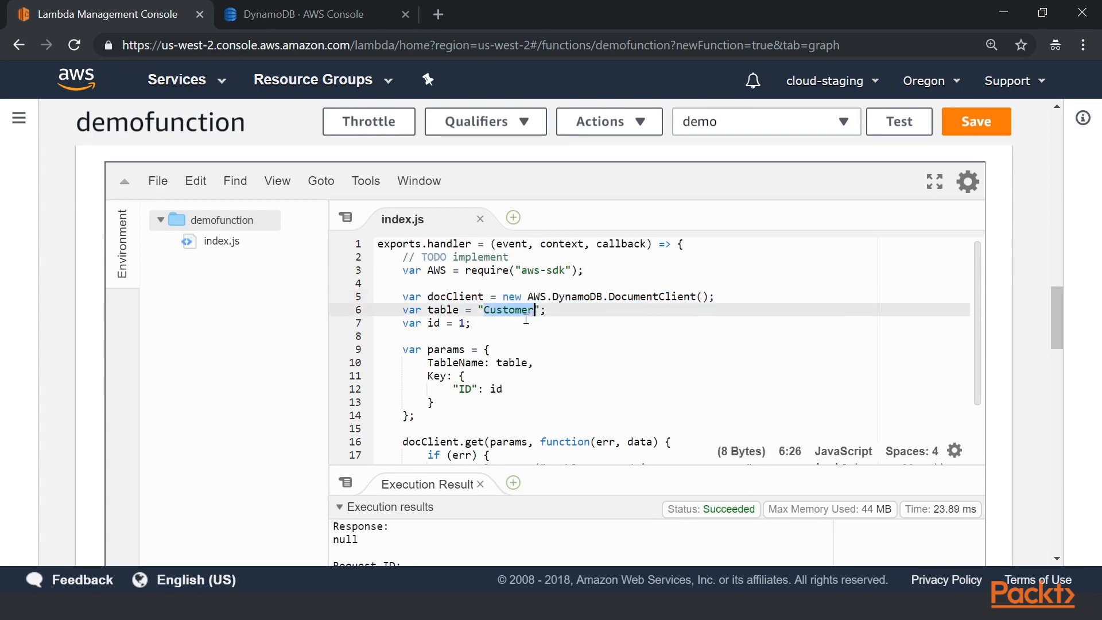
left_click(297, 6)
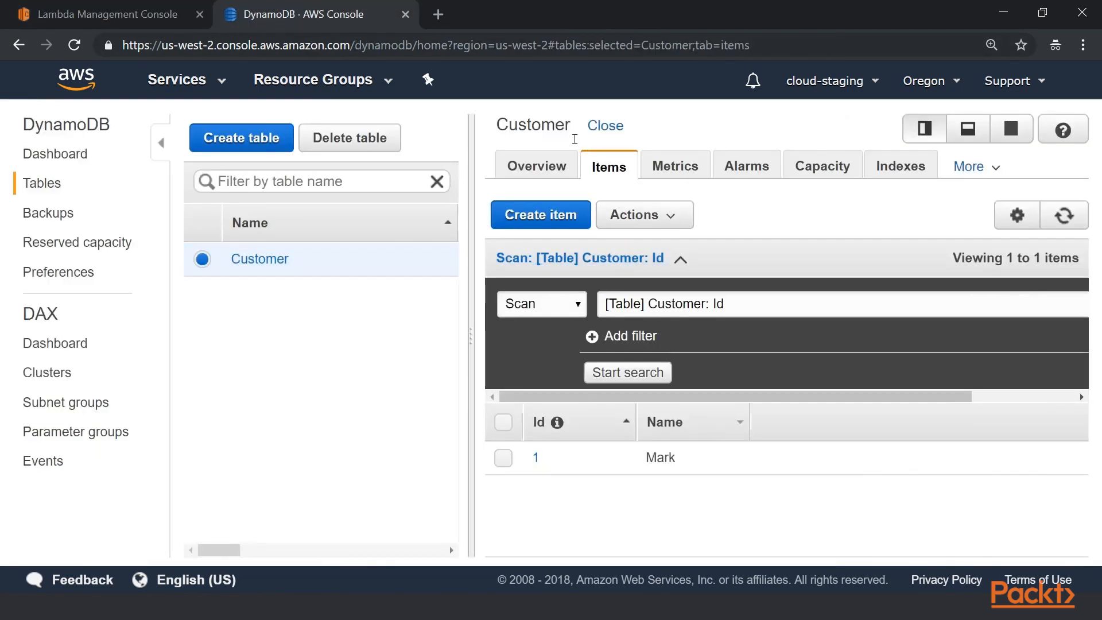
Step: Return to the Lambda function code and change the key name in params to "Id"
left_click(109, 14)
left_click_drag(472, 389, 466, 390)
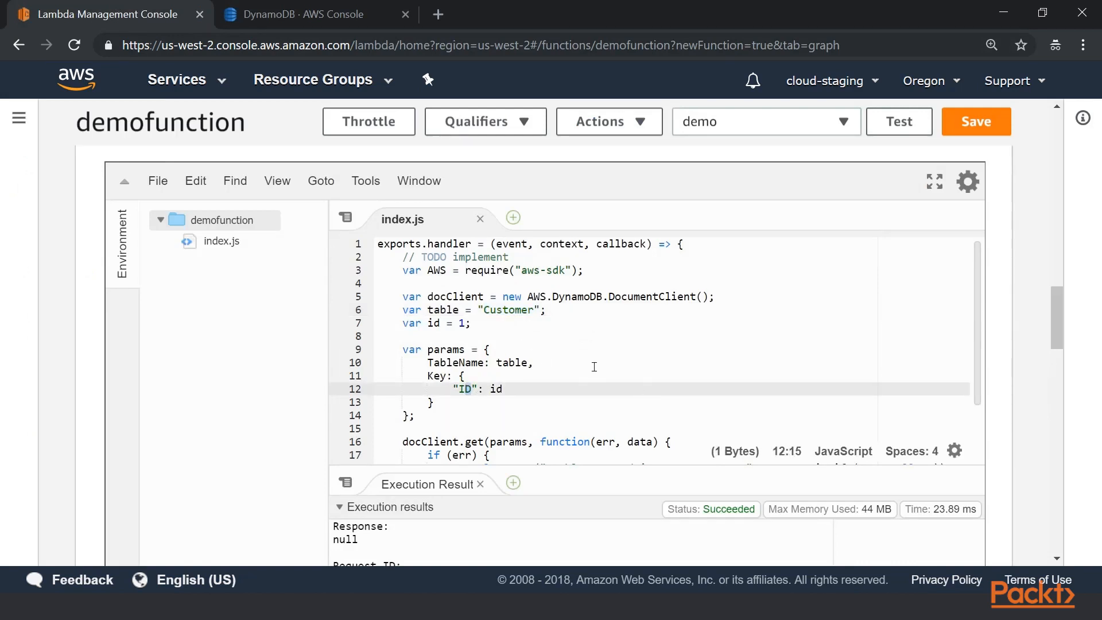
type("d")
left_click(544, 330)
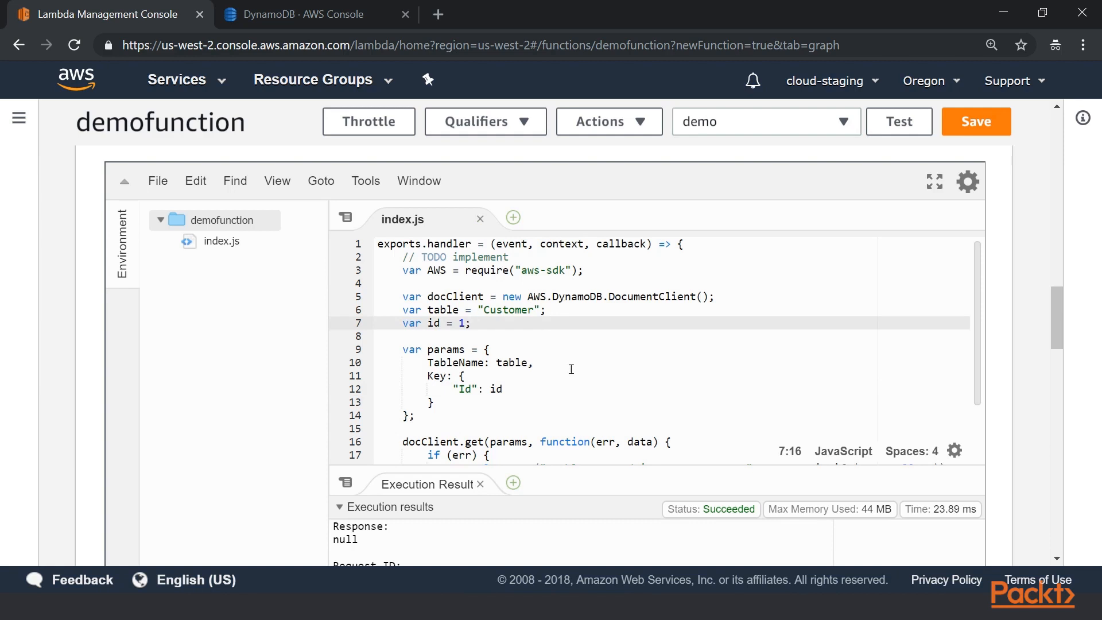
Step: Review the docClient.get call and the id variable in index.js, and save the function
scroll(573, 376, "down", 3)
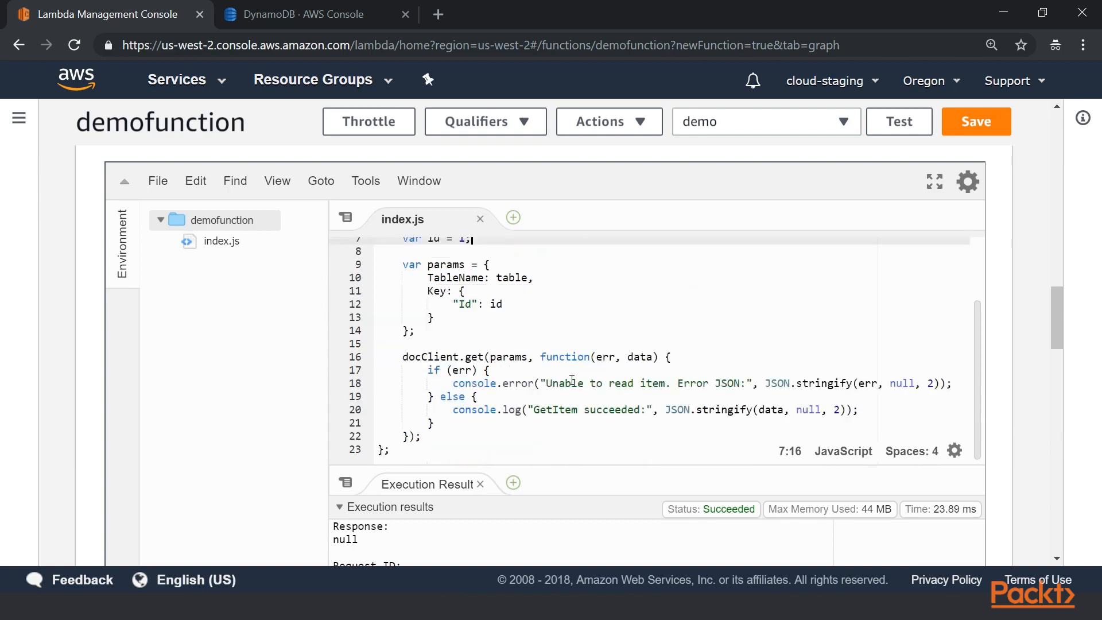
left_click_drag(484, 357, 466, 357)
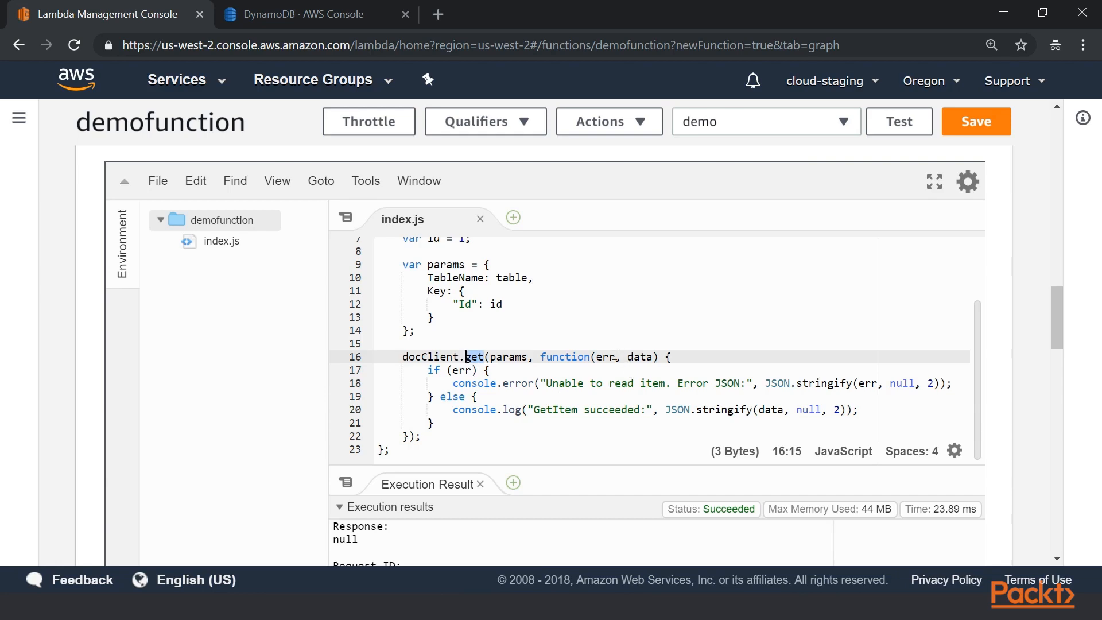
scroll(615, 355, "up", 3)
left_click_drag(513, 330, 408, 333)
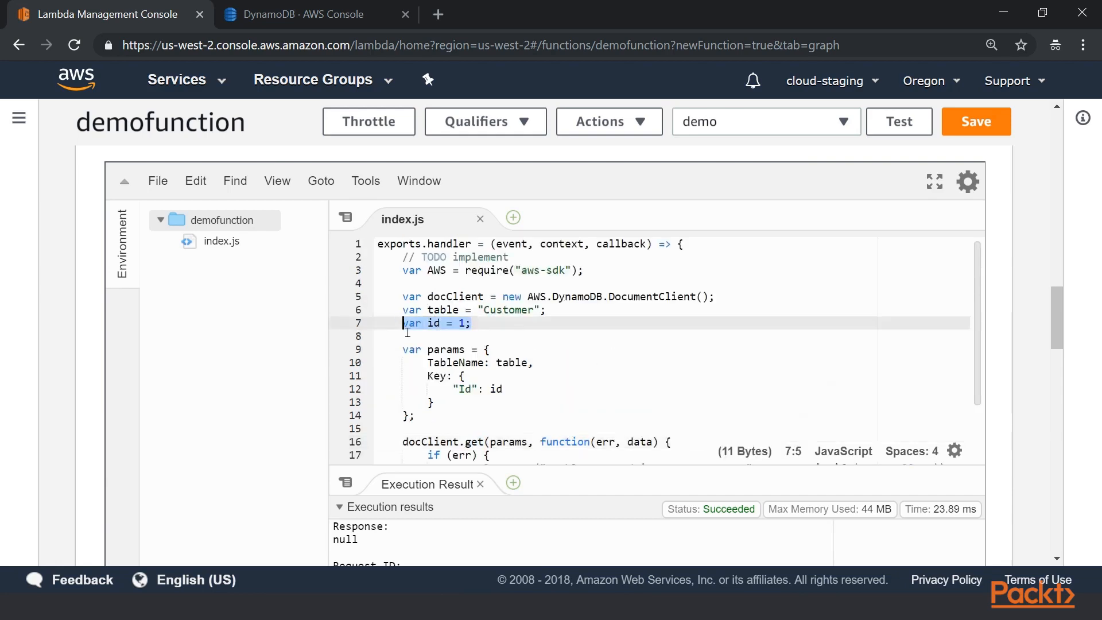
scroll(583, 375, "down", 10)
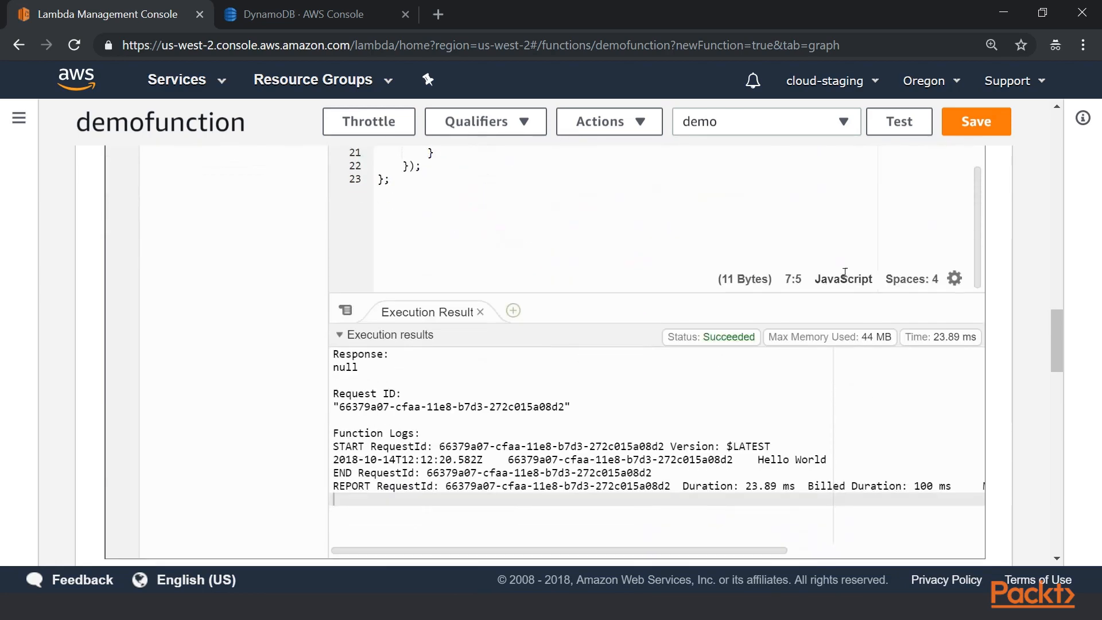
left_click(978, 124)
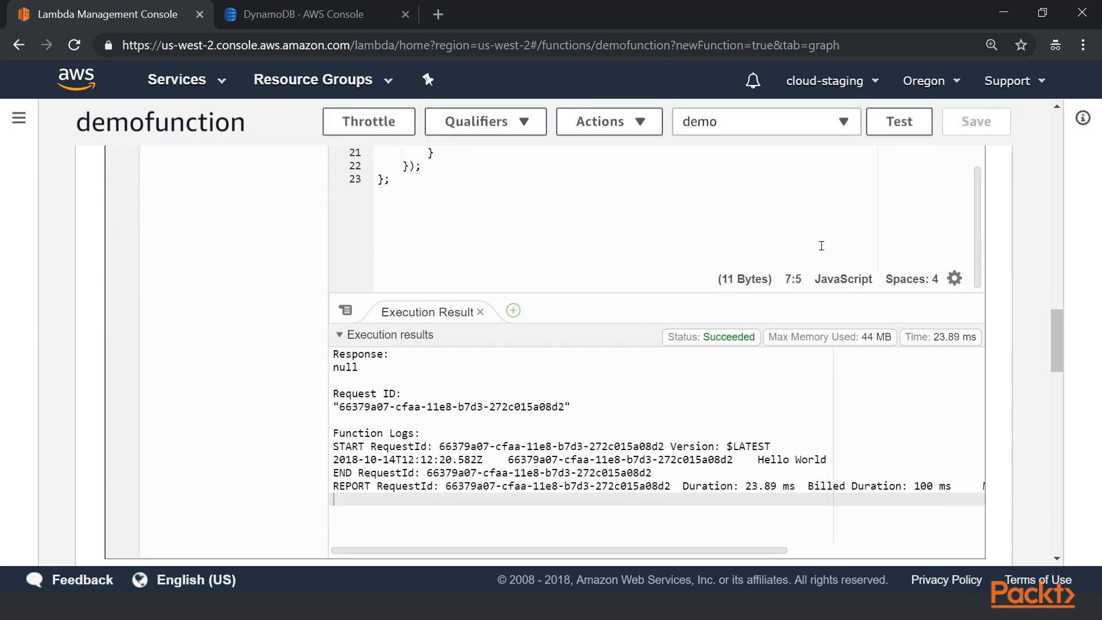
Step: Set the minutes of the function's timeout to 2 in the basic settings and save the function
scroll(822, 245, "down", 5)
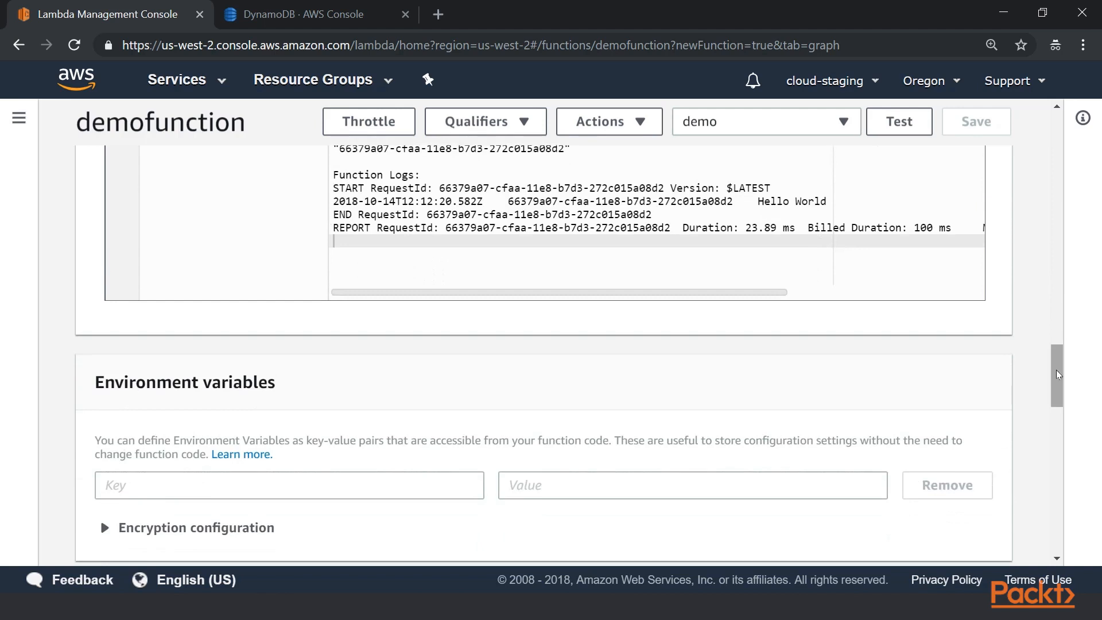
left_click_drag(1059, 374, 1078, 462)
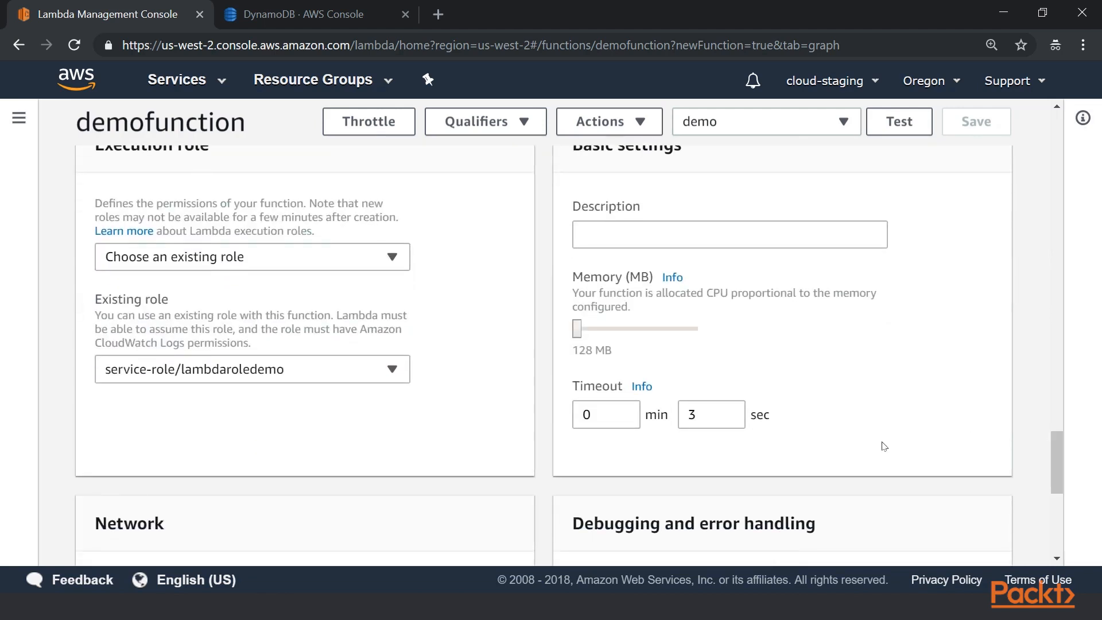
left_click(621, 414)
left_click(622, 410)
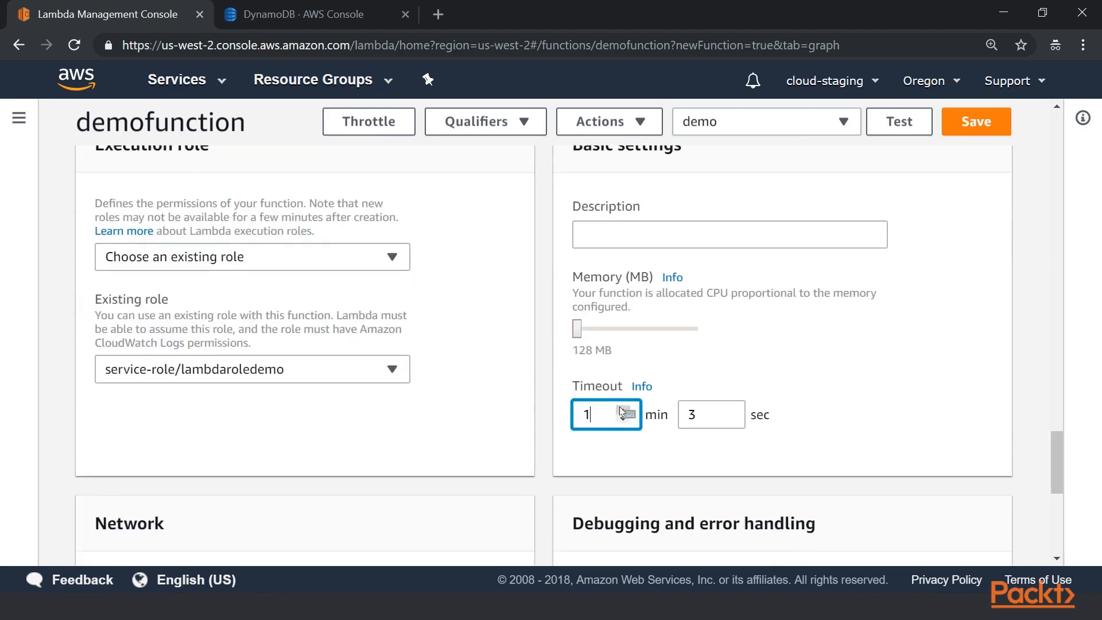
left_click(622, 410)
left_click(978, 132)
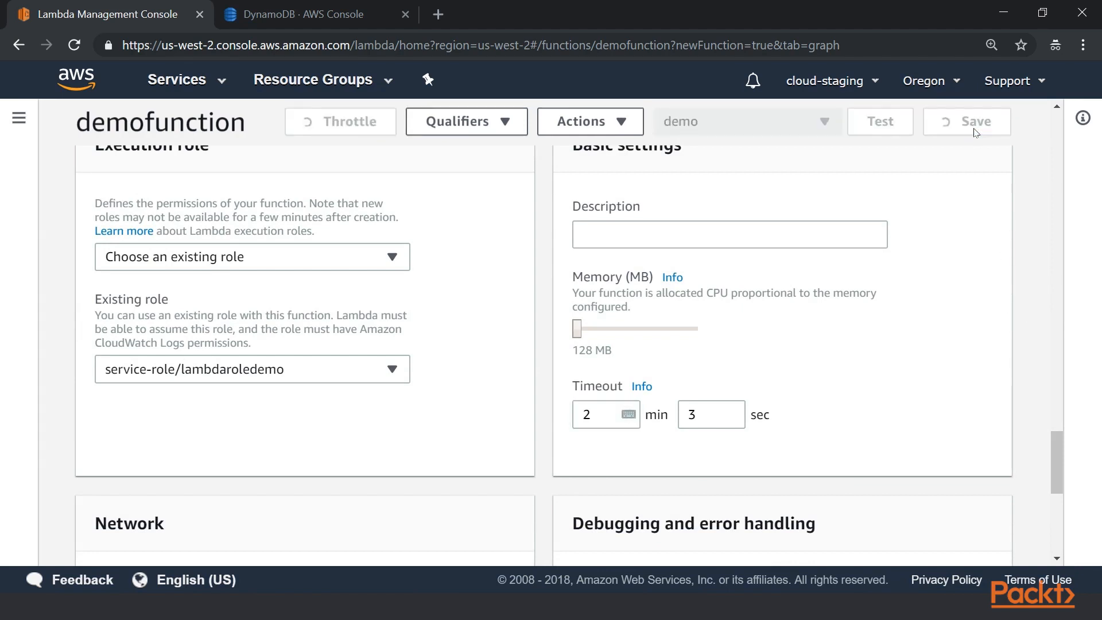
Step: Open the AWS console home in a new browser tab and go to the account's security credentials in IAM
right_click(96, 84)
left_click(107, 90)
left_click(574, 16)
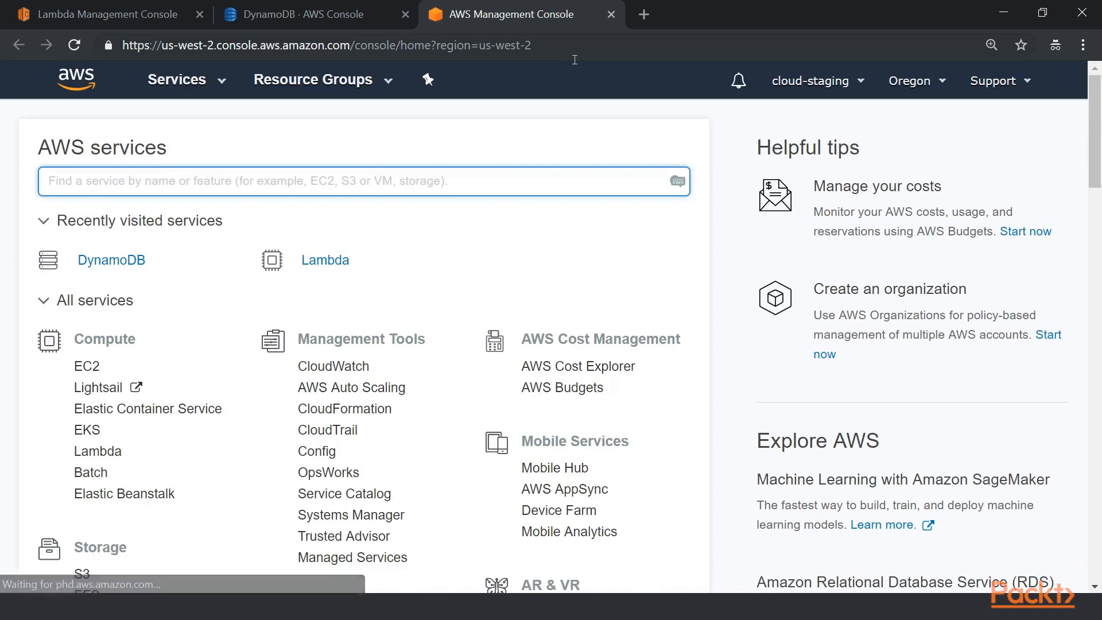
left_click(874, 83)
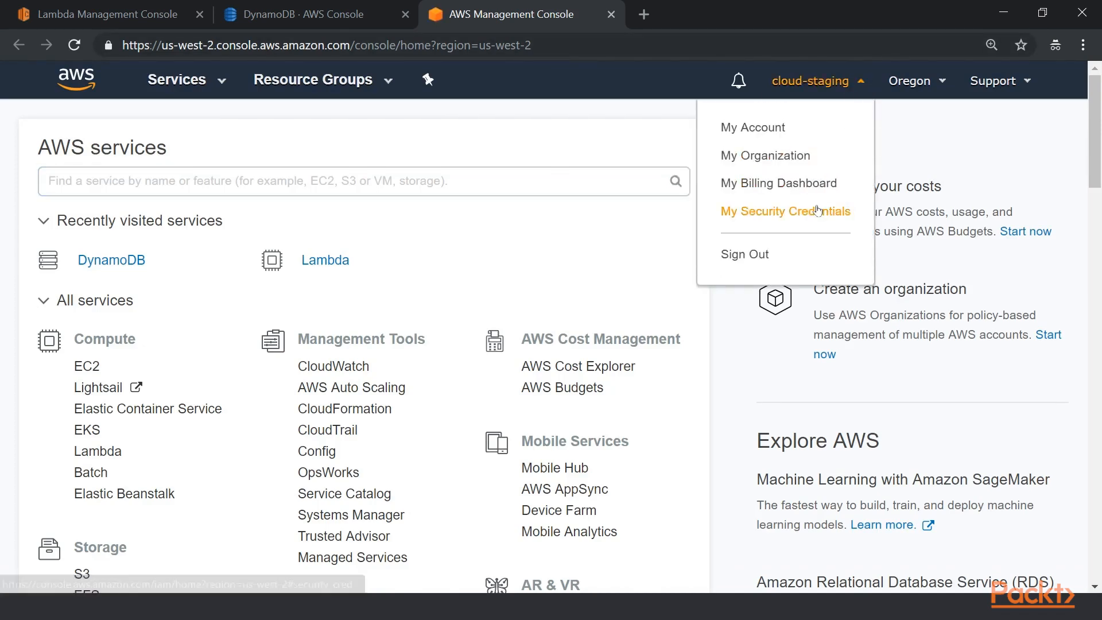
left_click(814, 210)
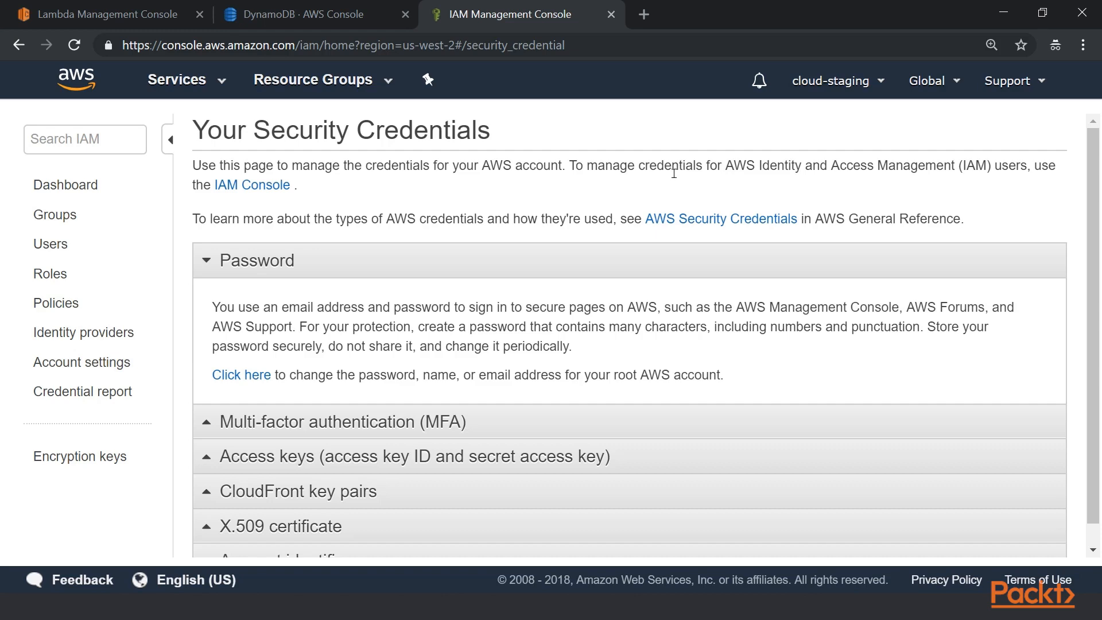
Step: Search the IAM roles for lambda and open the lambdaroledemo role
left_click(51, 274)
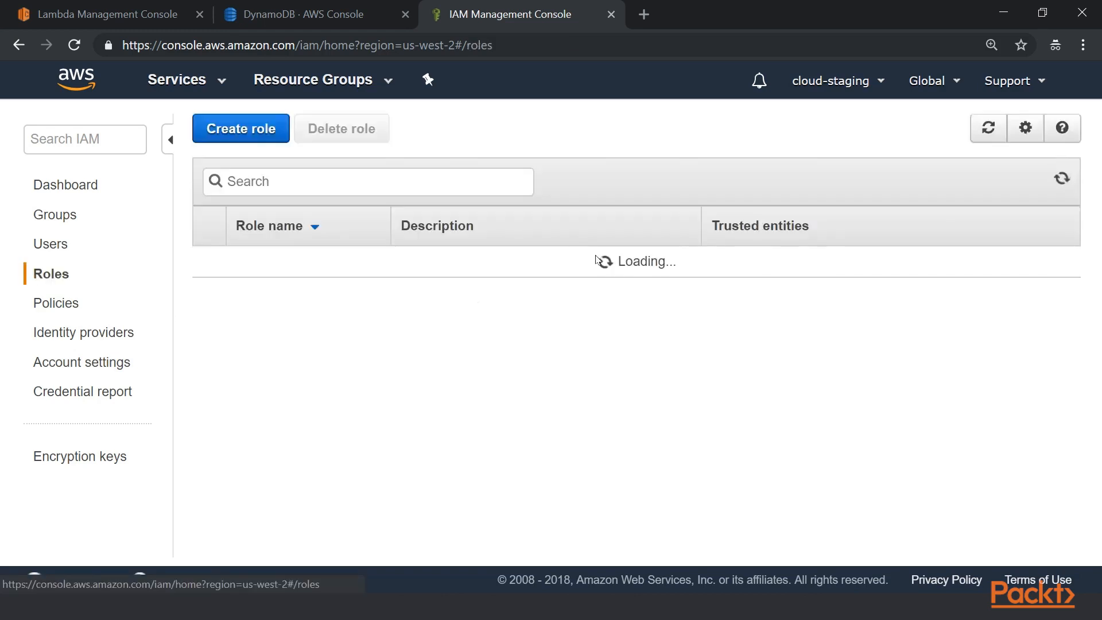
scroll(539, 256, "down", 1)
scroll(540, 256, "down", 4)
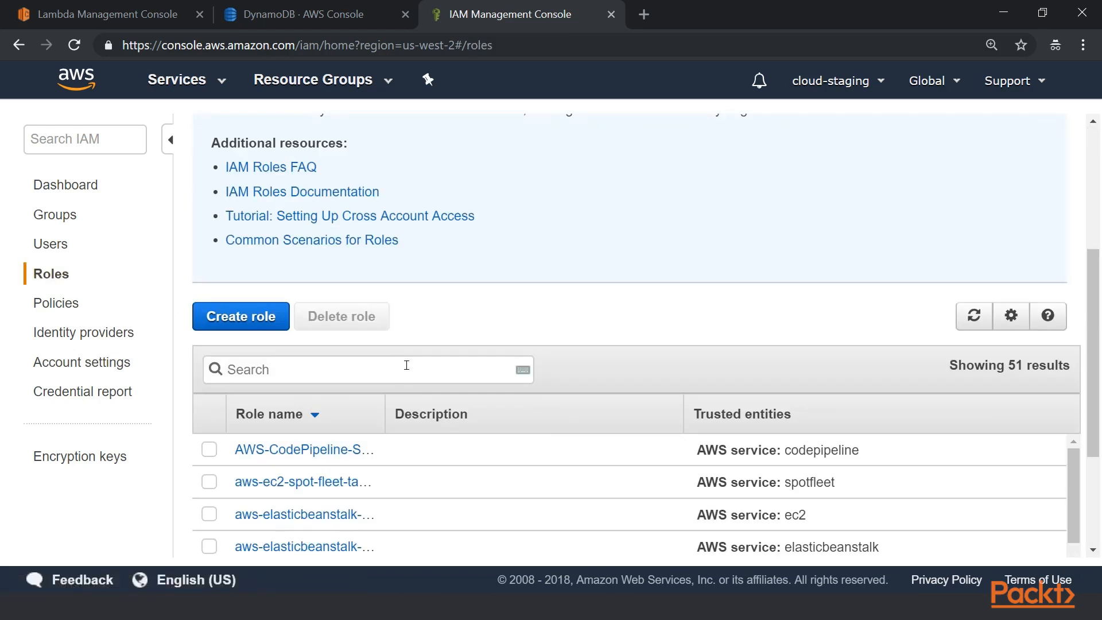
left_click(406, 365)
type("lambda")
scroll(402, 402, "down", 2)
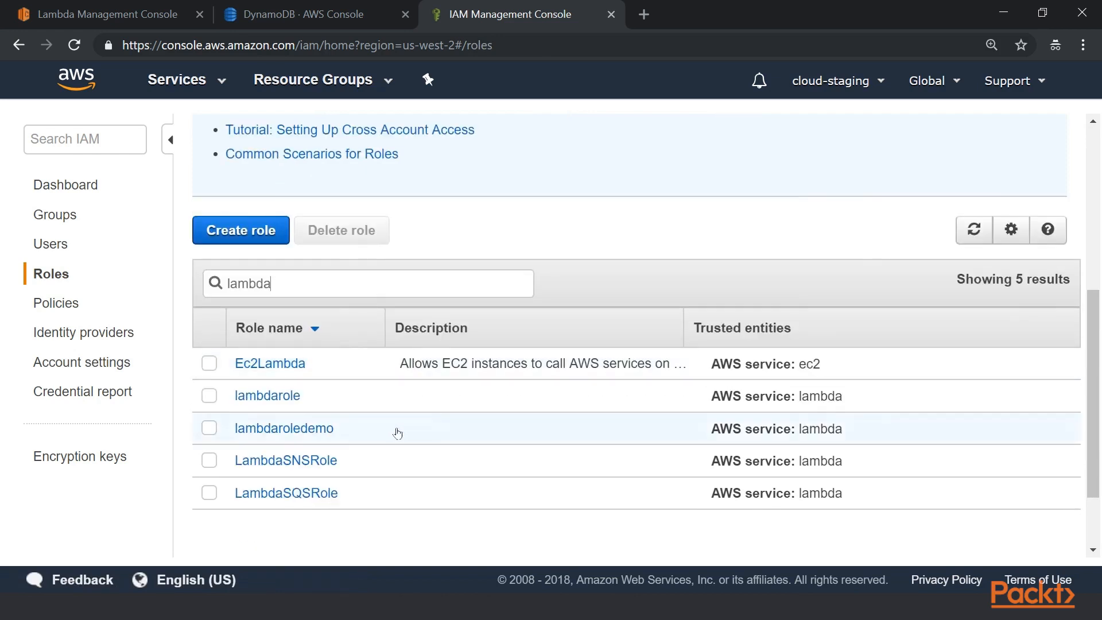
left_click(307, 434)
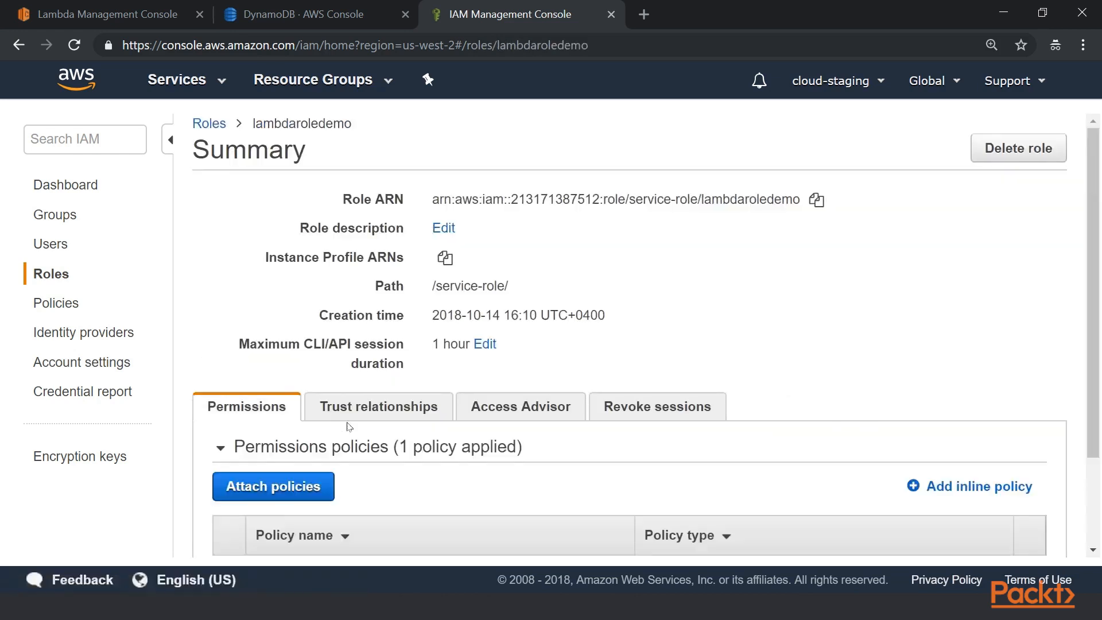
Step: Find the DynamoDB policies and attach AmazonDynamoDBFullAccess to the lambdaroledemo role
scroll(346, 359, "down", 2)
left_click(304, 379)
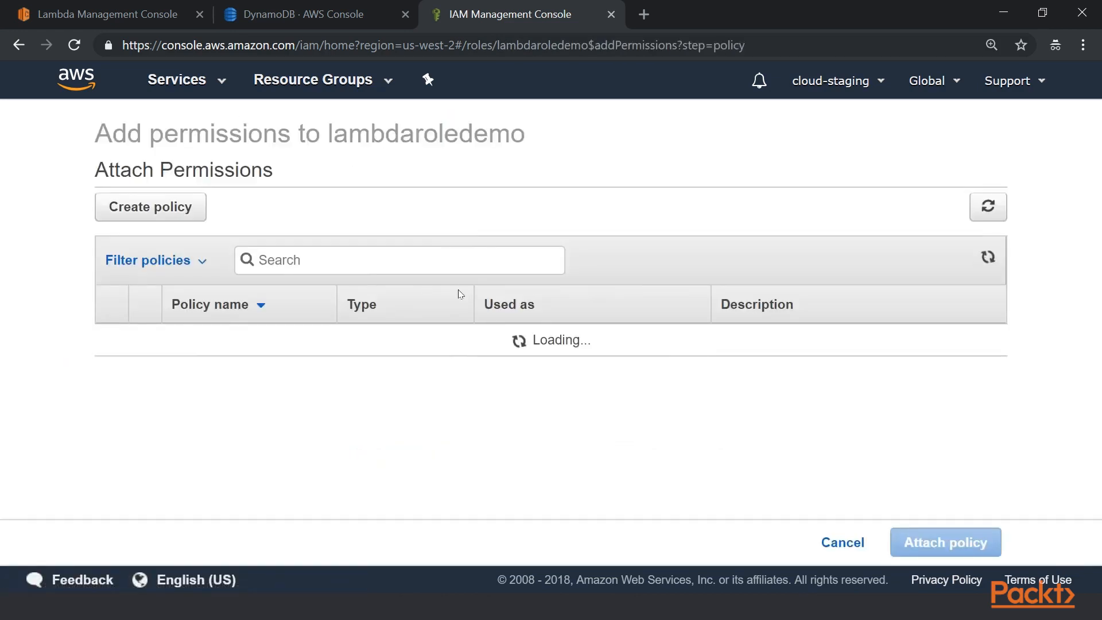
left_click(463, 271)
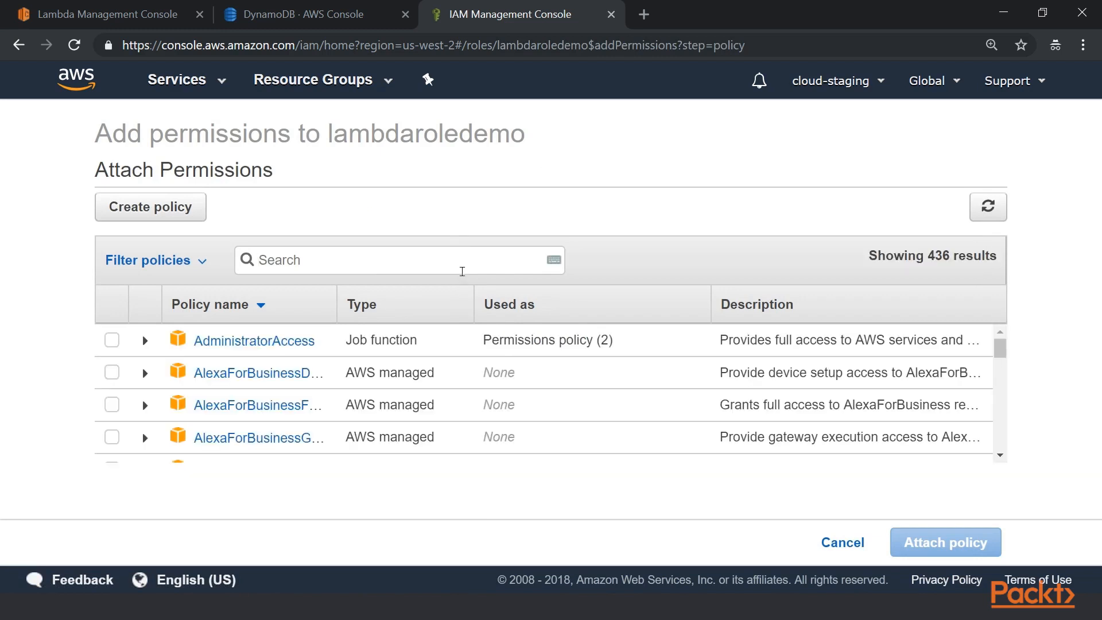
type("DynamoDB")
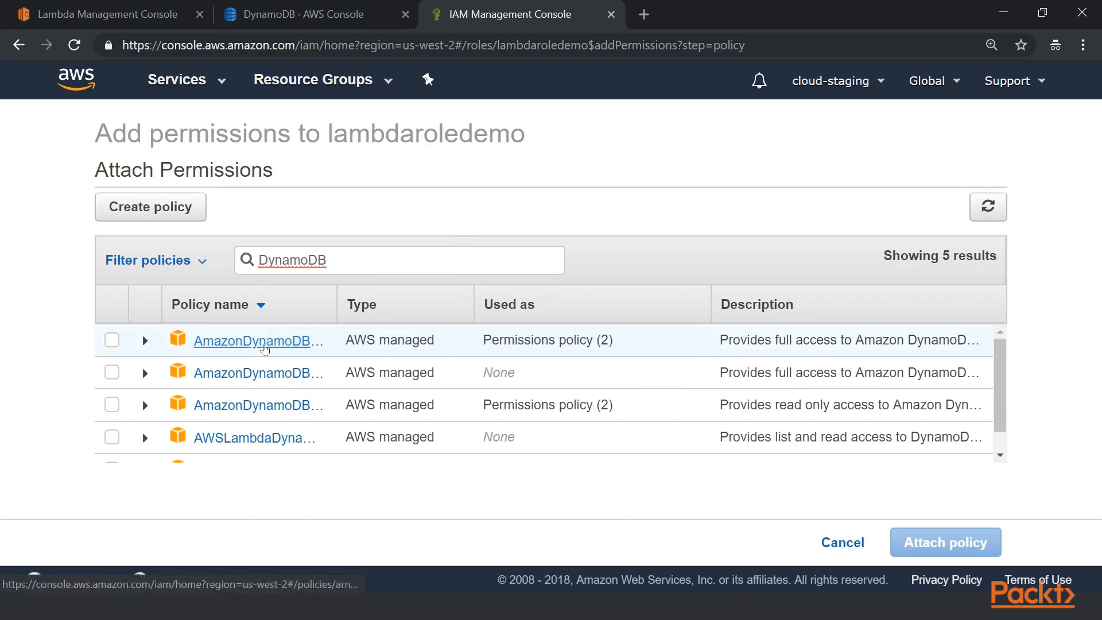
left_click(112, 340)
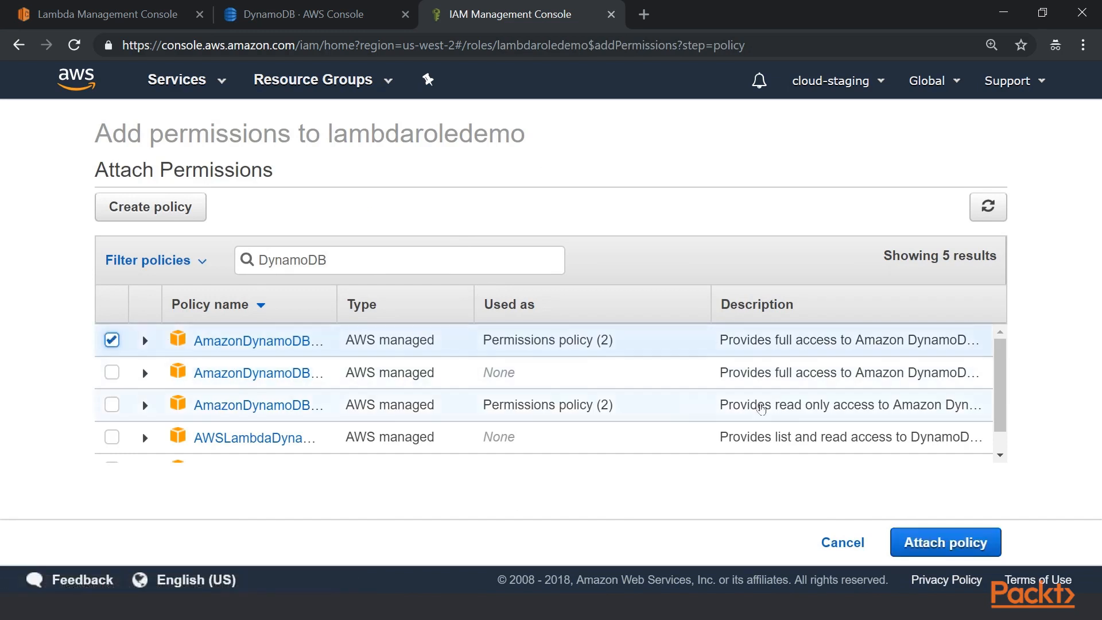
left_click(956, 537)
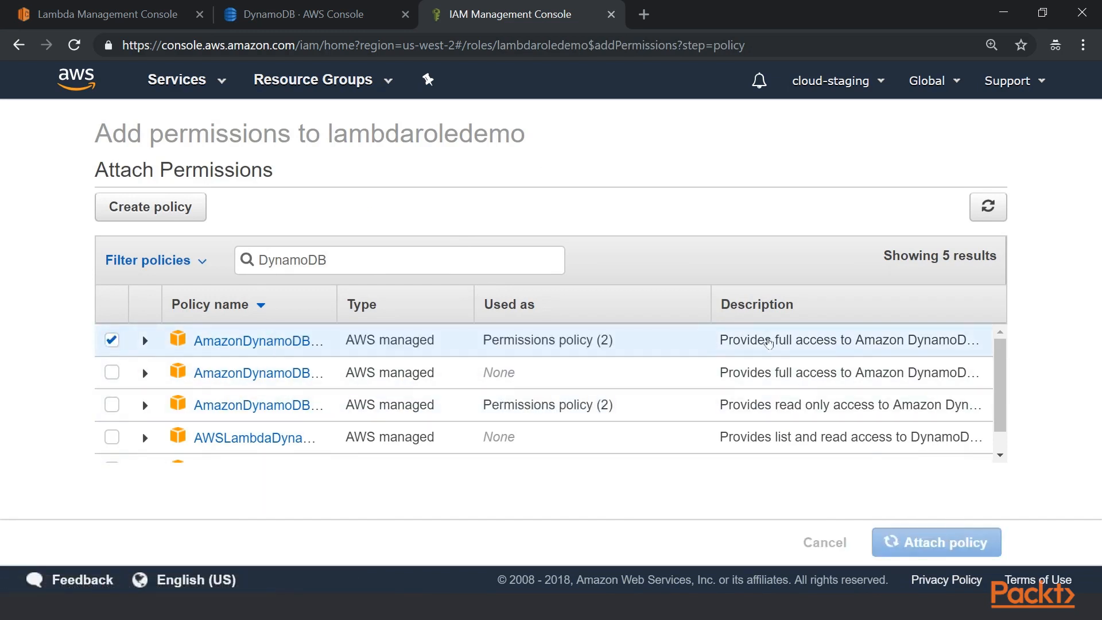
scroll(763, 333, "down", 2)
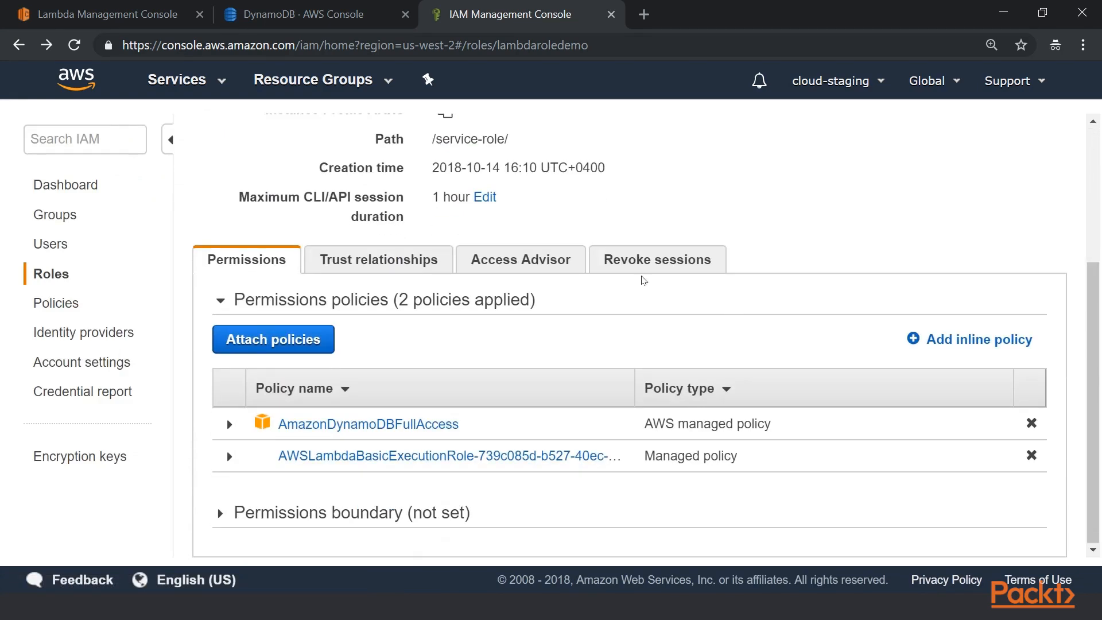
Step: Run the demo test on demofunction in the Lambda console and highlight the returned item in the execution's log output
left_click(108, 14)
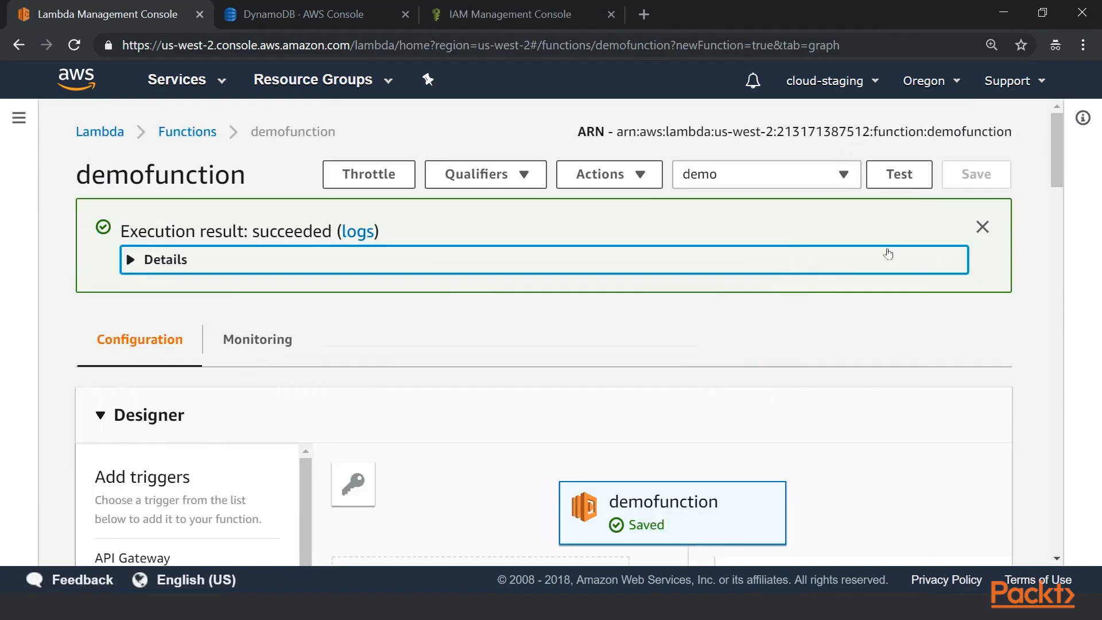
left_click(914, 180)
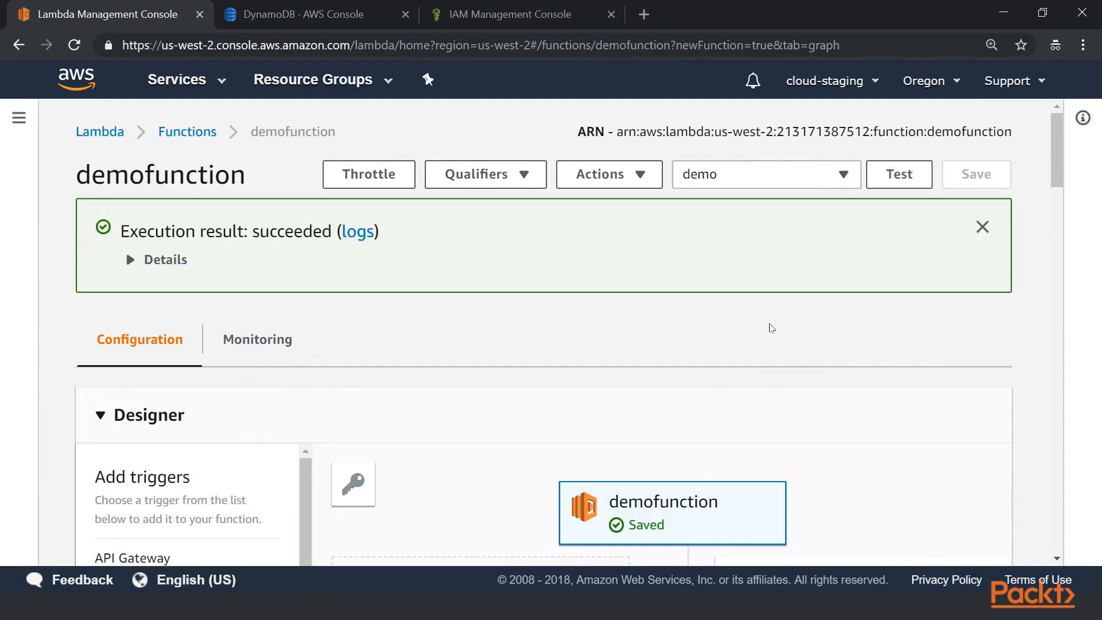
left_click(135, 263)
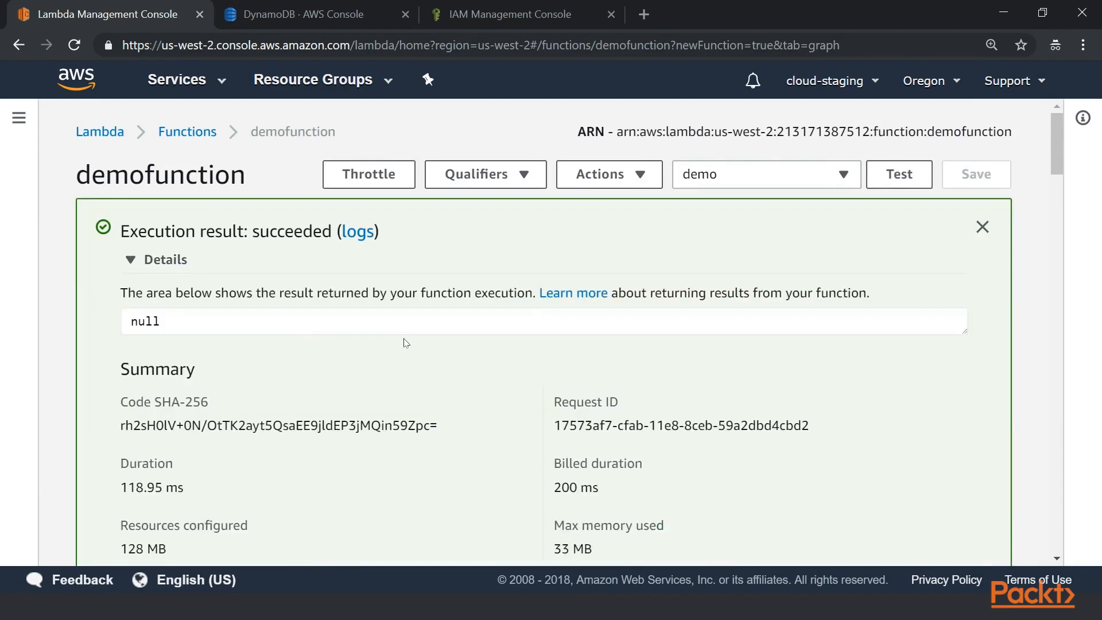
scroll(404, 343, "down", 5)
left_click(166, 374)
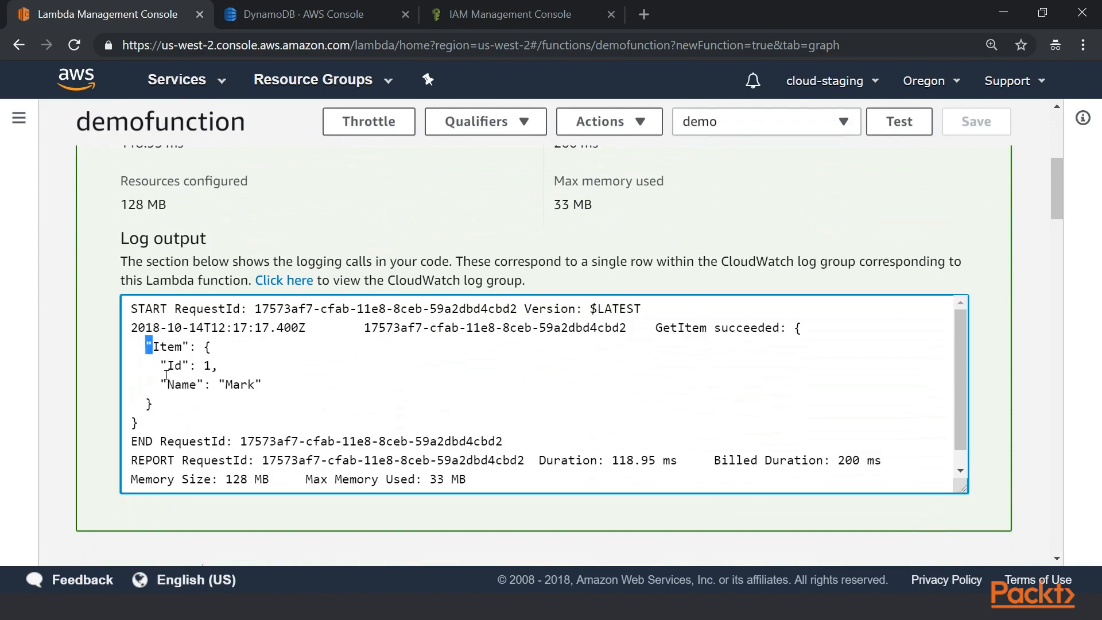
left_click_drag(167, 374, 462, 423)
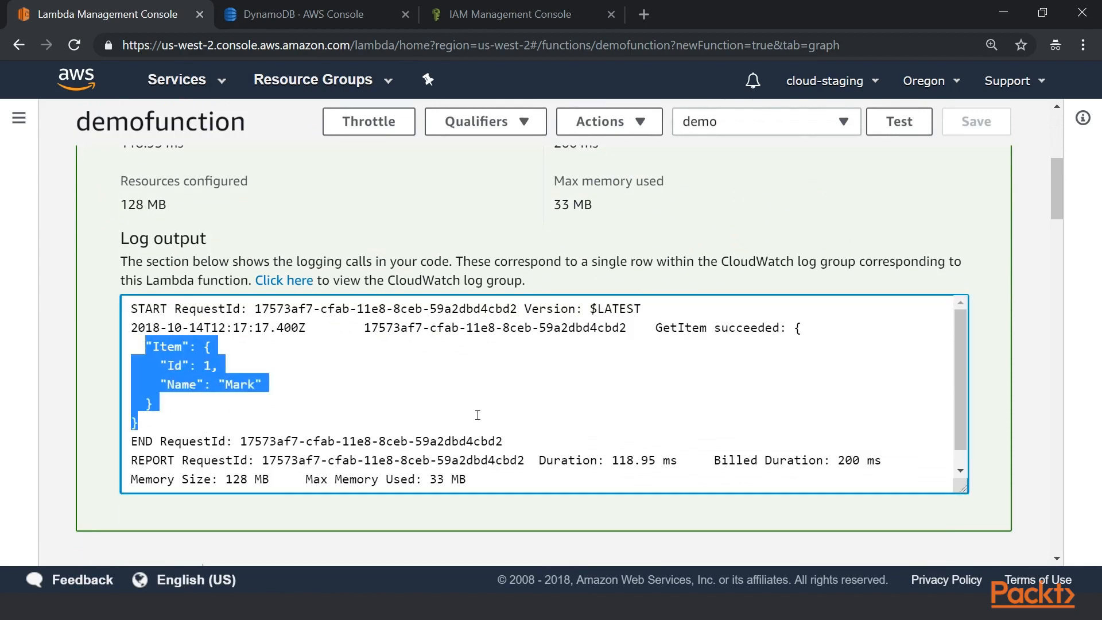